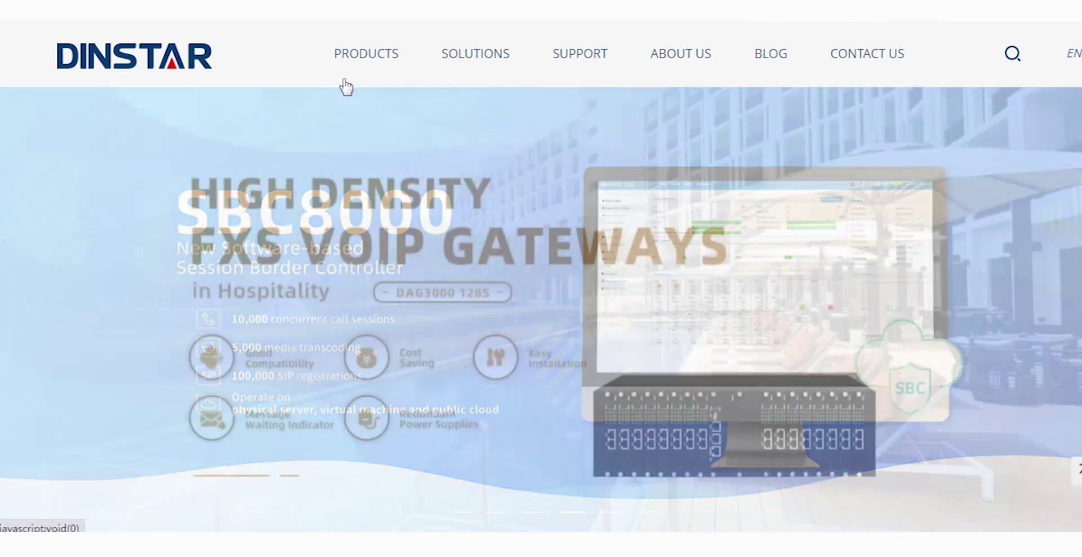
# - Open the DAG1000-4O FXO gateway product page and scroll down to its Features list
pyautogui.moveTo(350, 73)
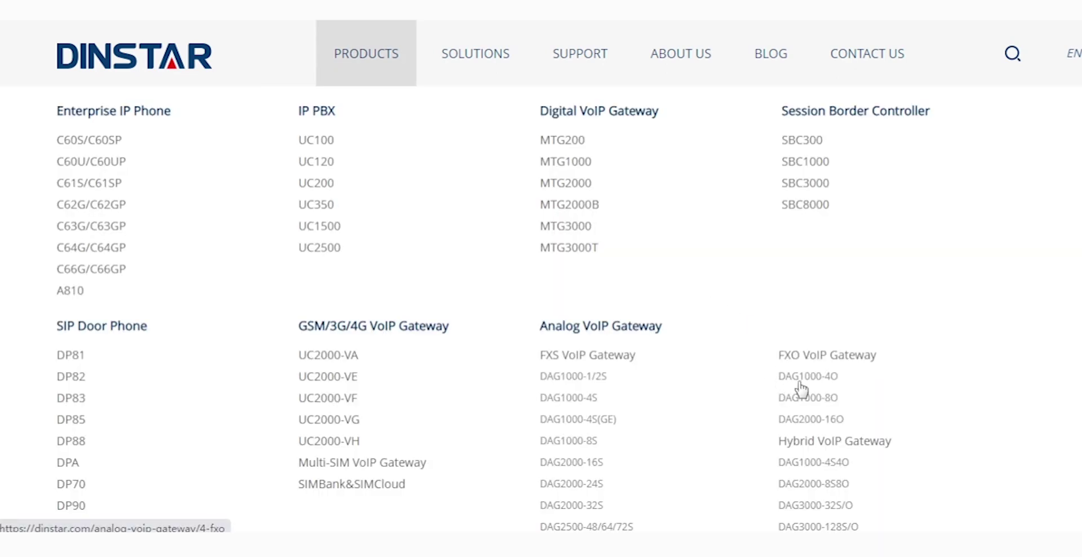
pyautogui.click(799, 383)
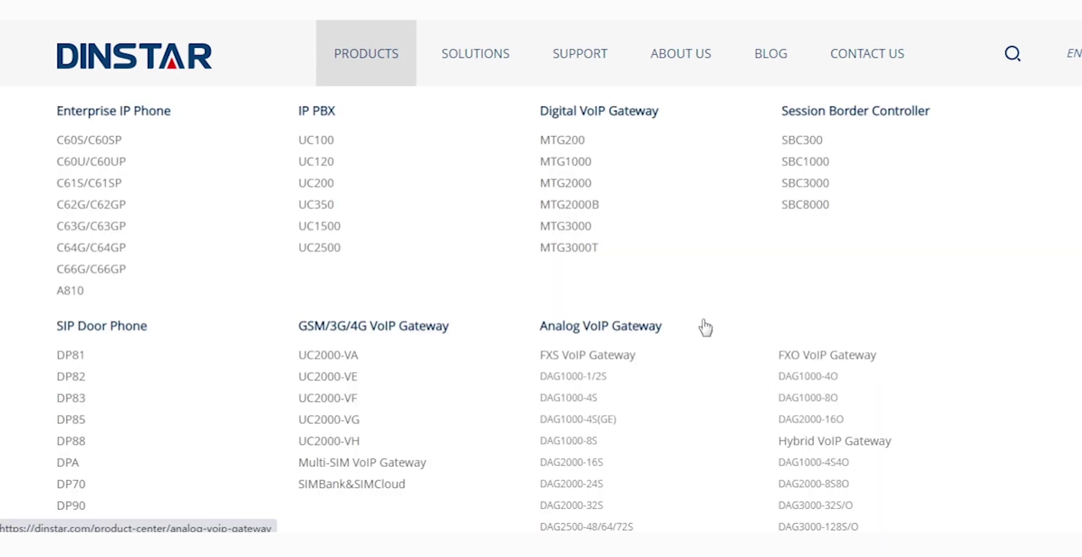
pyautogui.scroll(4, 280, 307)
pyautogui.scroll(-5, 279, 309)
pyautogui.scroll(-10, 280, 309)
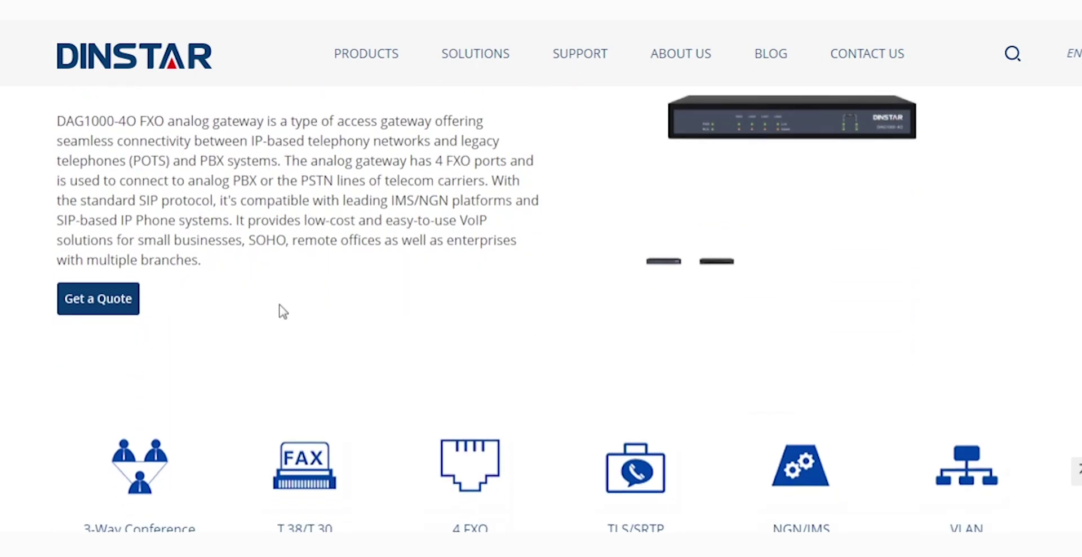
pyautogui.scroll(-15, 282, 312)
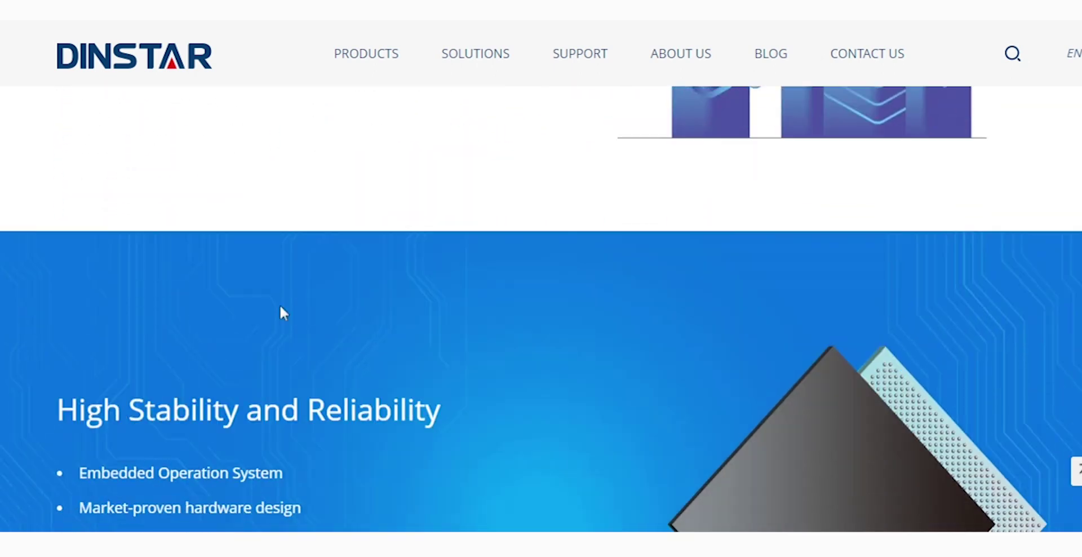
pyautogui.scroll(-14, 316, 305)
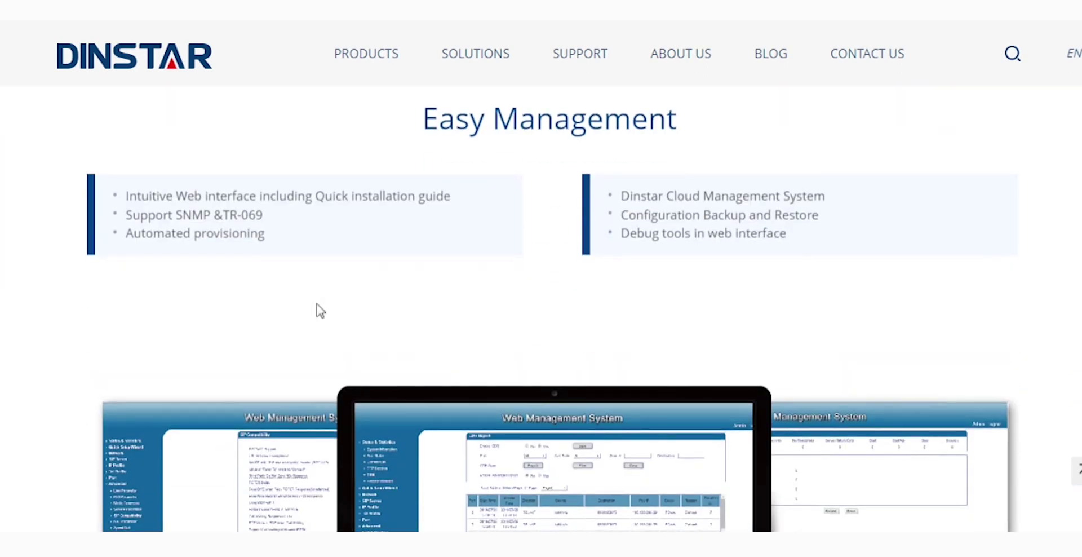
pyautogui.scroll(-3, 486, 306)
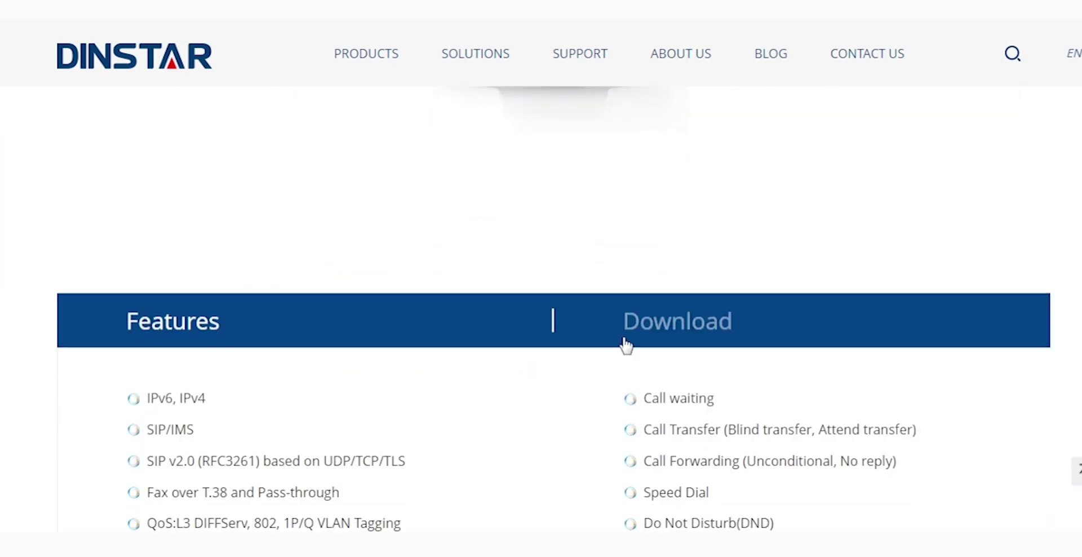
pyautogui.scroll(-3, 623, 341)
pyautogui.scroll(-5, 586, 327)
pyautogui.scroll(4, 529, 306)
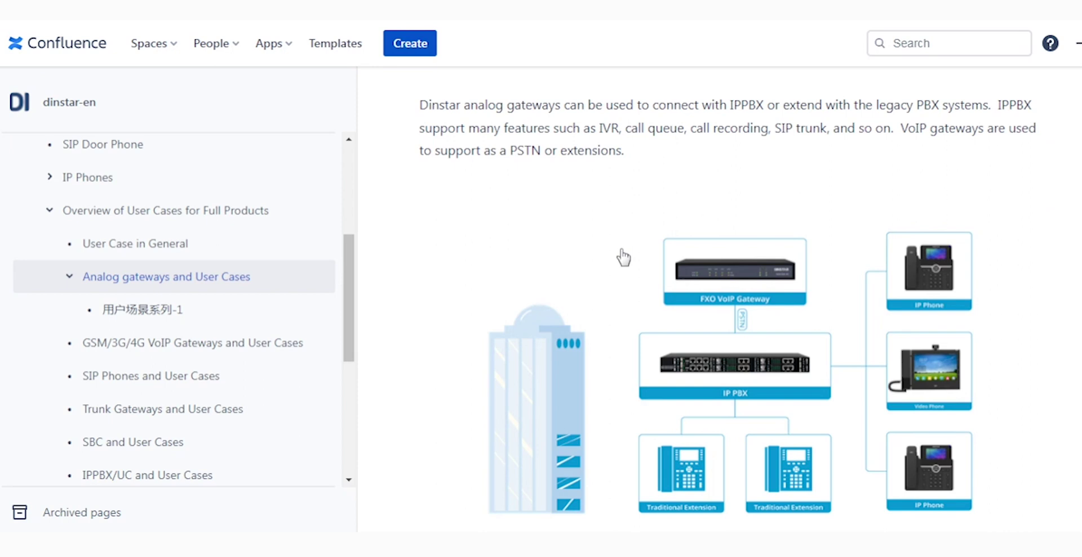
pyautogui.scroll(-2, 623, 258)
pyautogui.scroll(6, 623, 258)
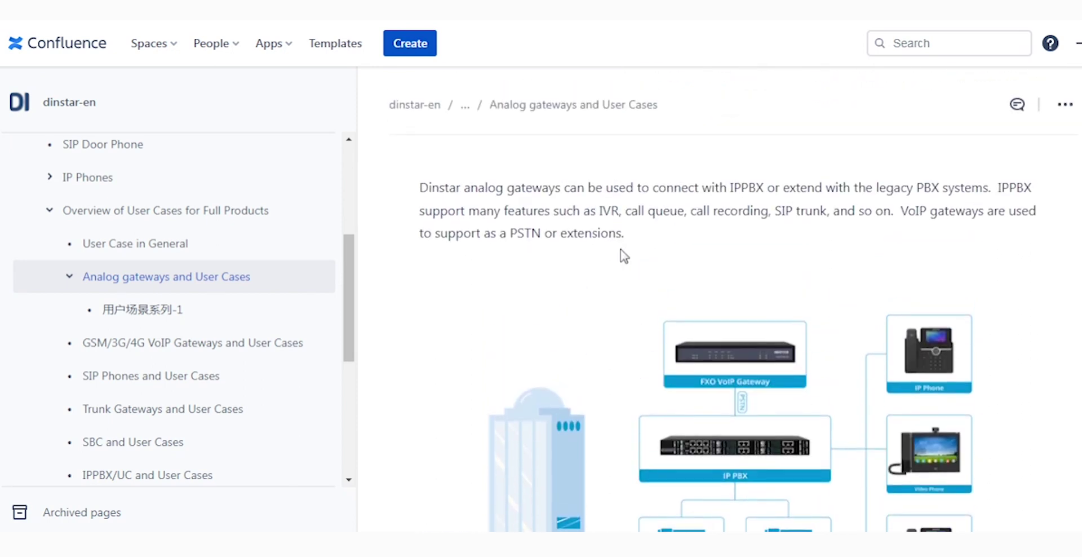
pyautogui.scroll(10, 620, 249)
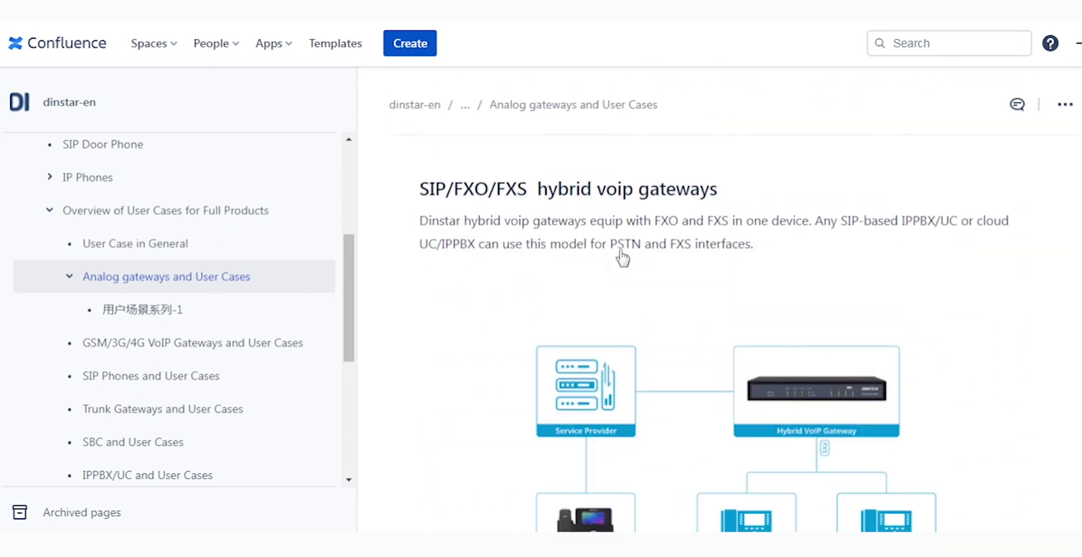
pyautogui.scroll(-15, 622, 253)
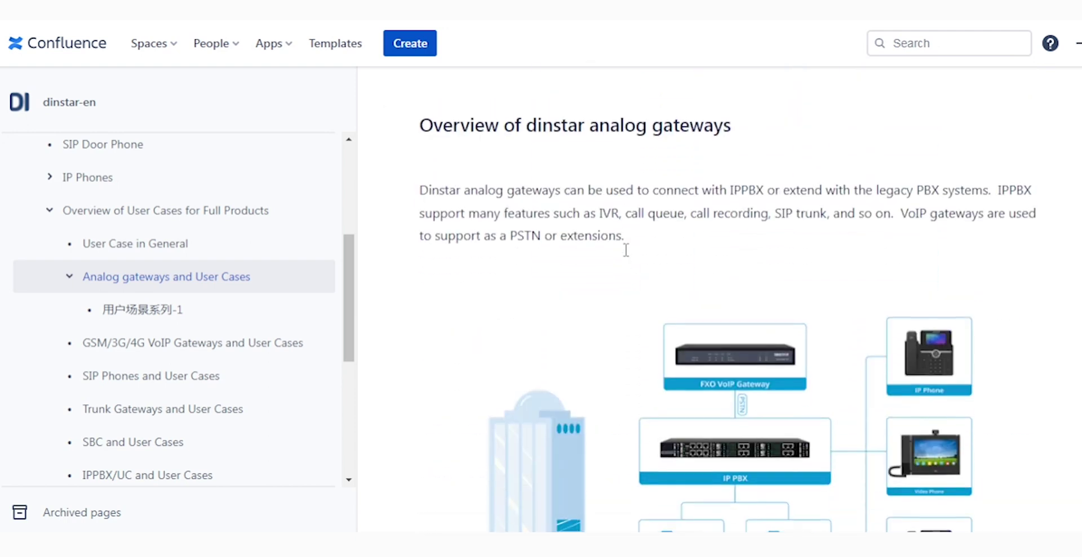
pyautogui.scroll(-3, 628, 258)
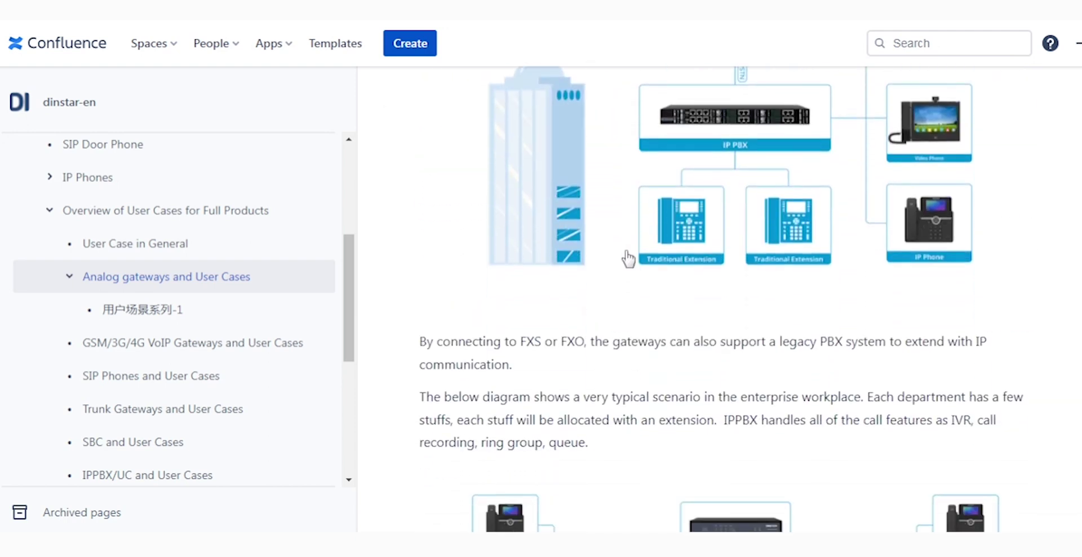
pyautogui.scroll(5, 629, 258)
pyautogui.scroll(3, 629, 253)
pyautogui.scroll(-5, 624, 257)
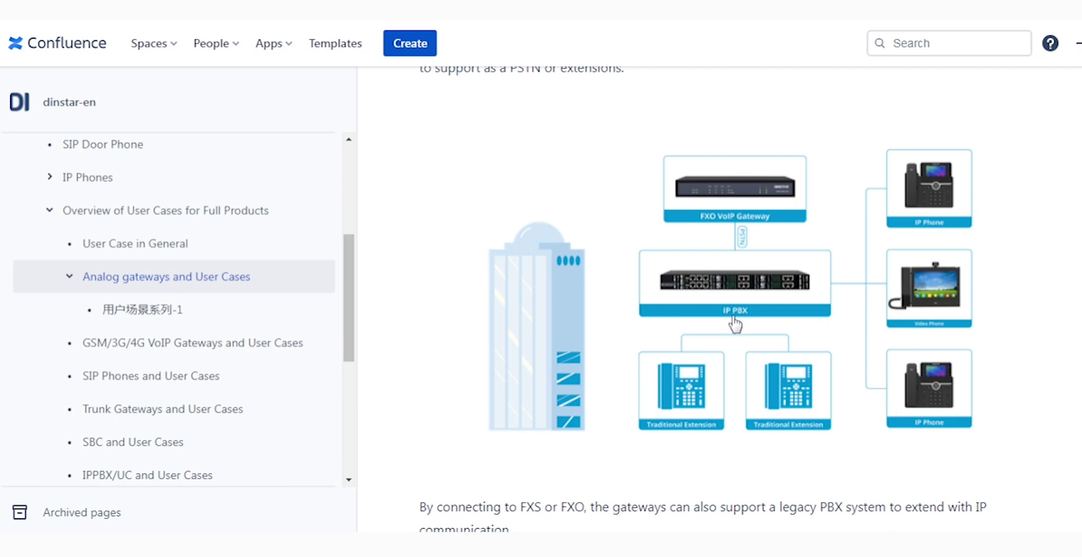
pyautogui.scroll(10, 731, 326)
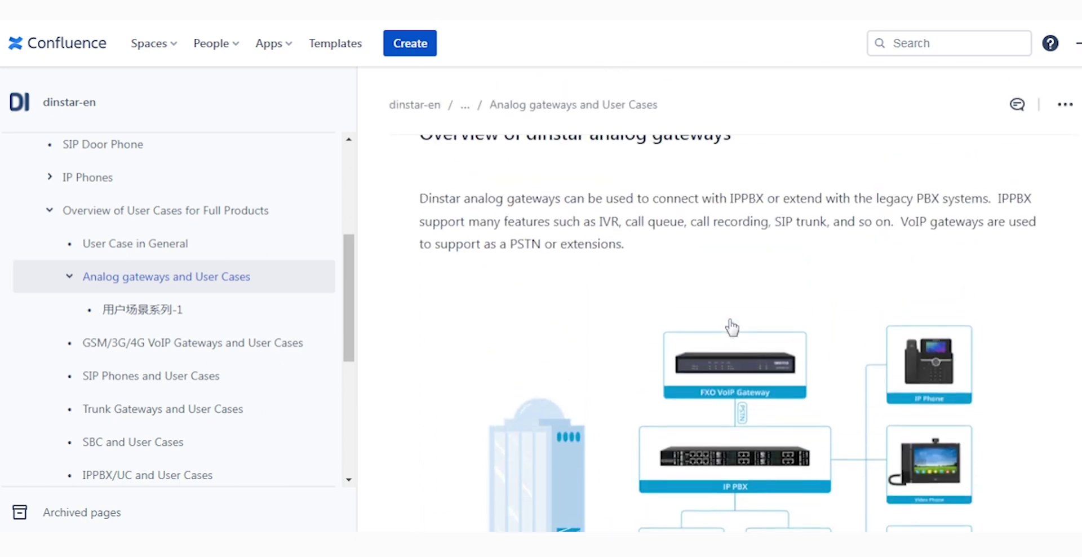
pyautogui.scroll(5, 730, 327)
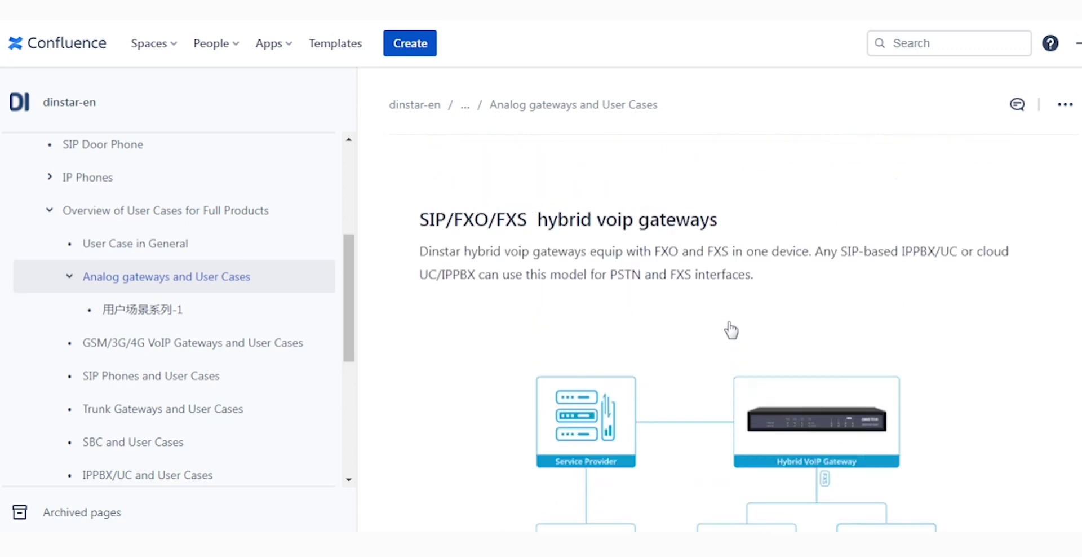
pyautogui.scroll(-3, 730, 328)
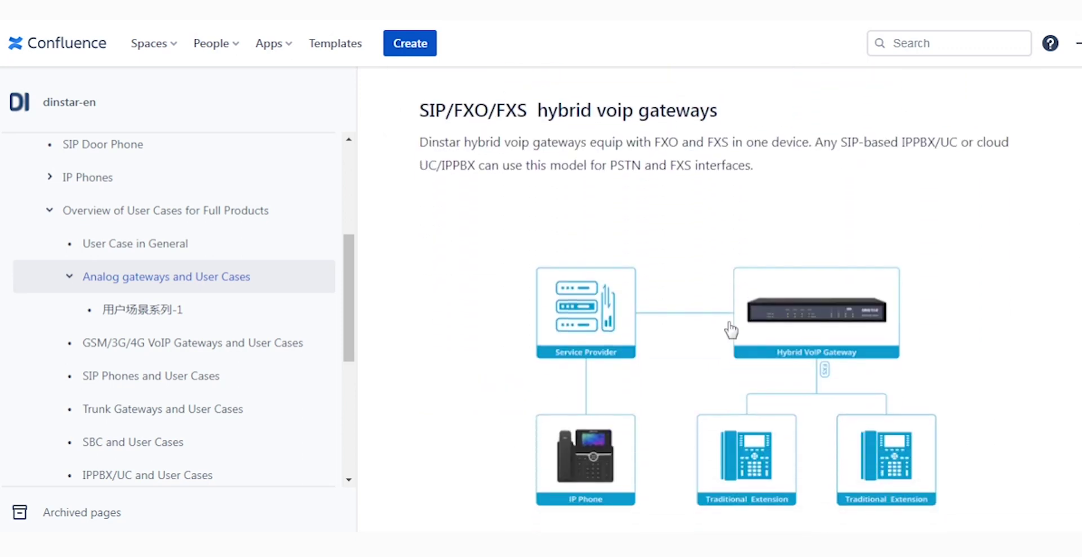
pyautogui.scroll(-2, 588, 215)
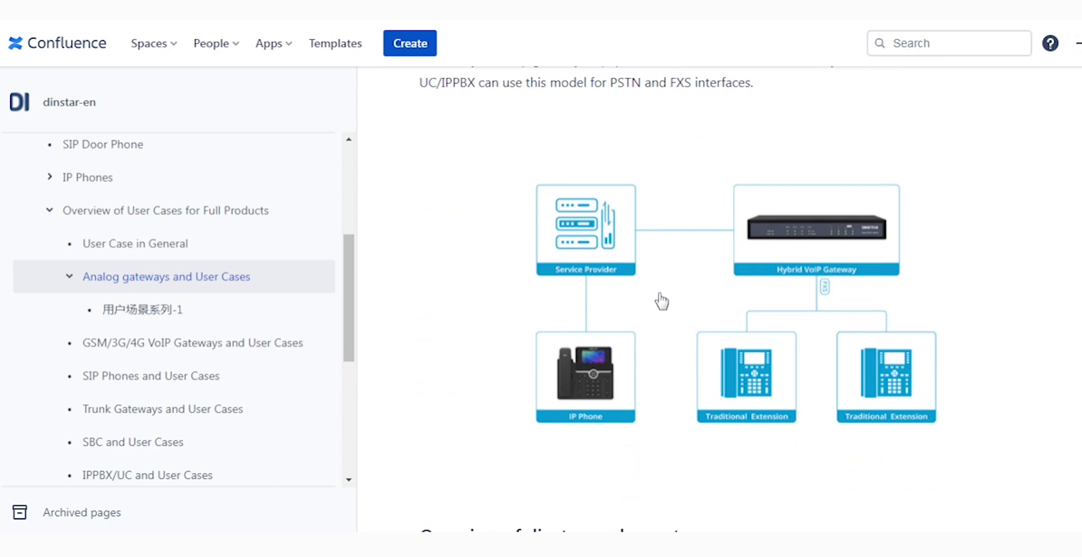
pyautogui.scroll(10, 662, 301)
pyautogui.scroll(10, 659, 301)
pyautogui.scroll(4, 659, 300)
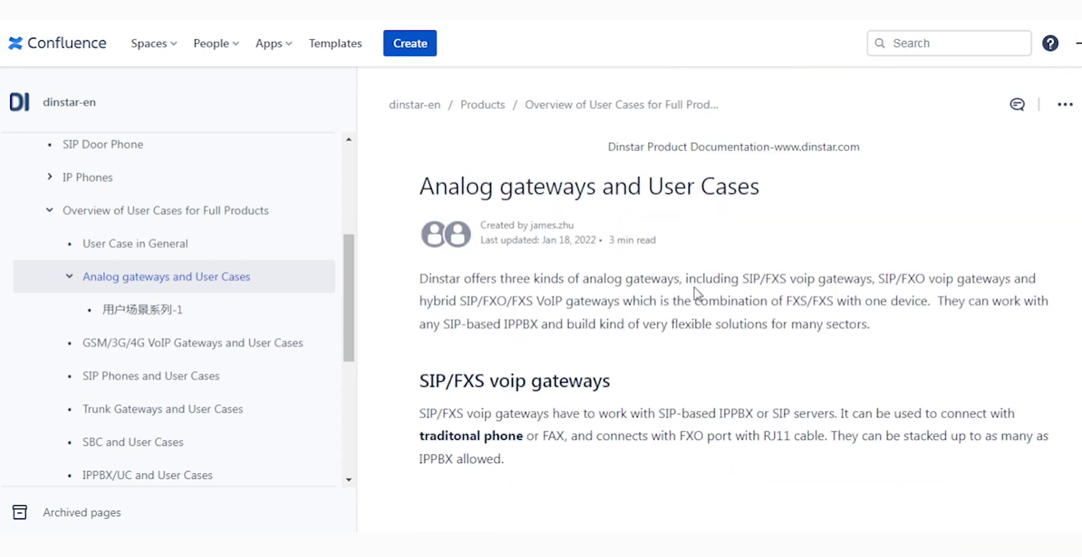
pyautogui.scroll(-20, 702, 316)
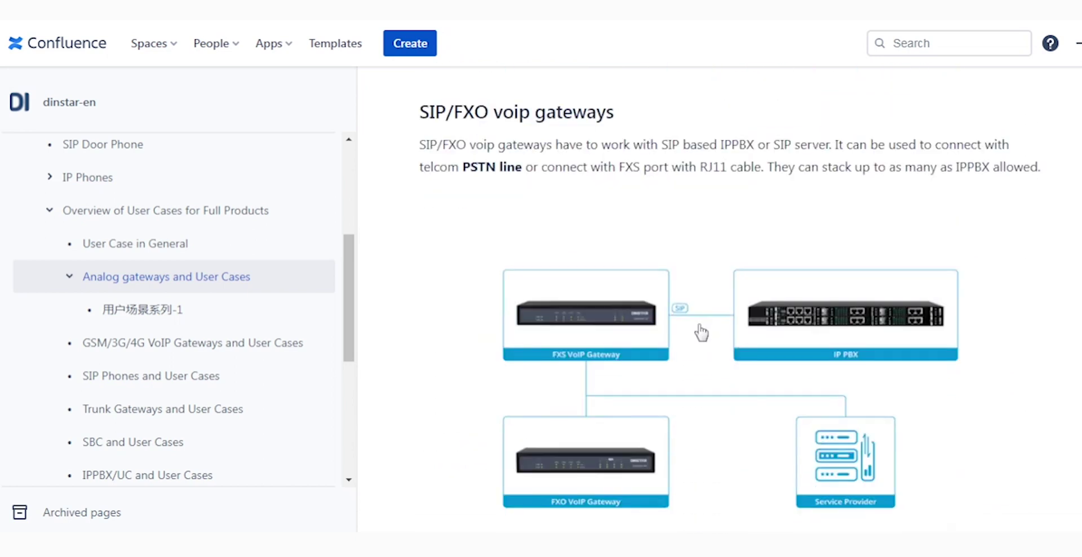
pyautogui.scroll(-10, 690, 330)
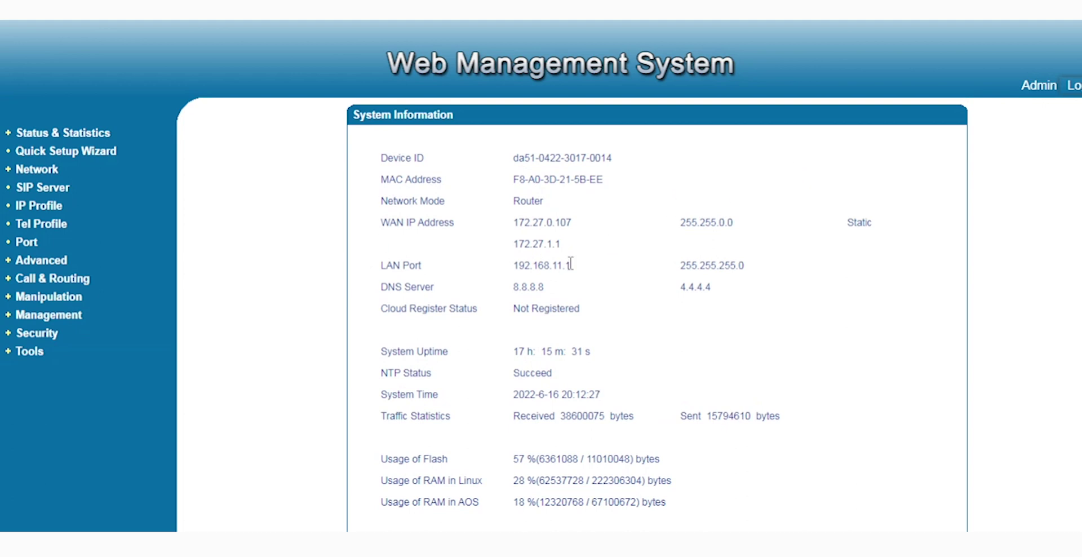
pyautogui.scroll(-4, 515, 285)
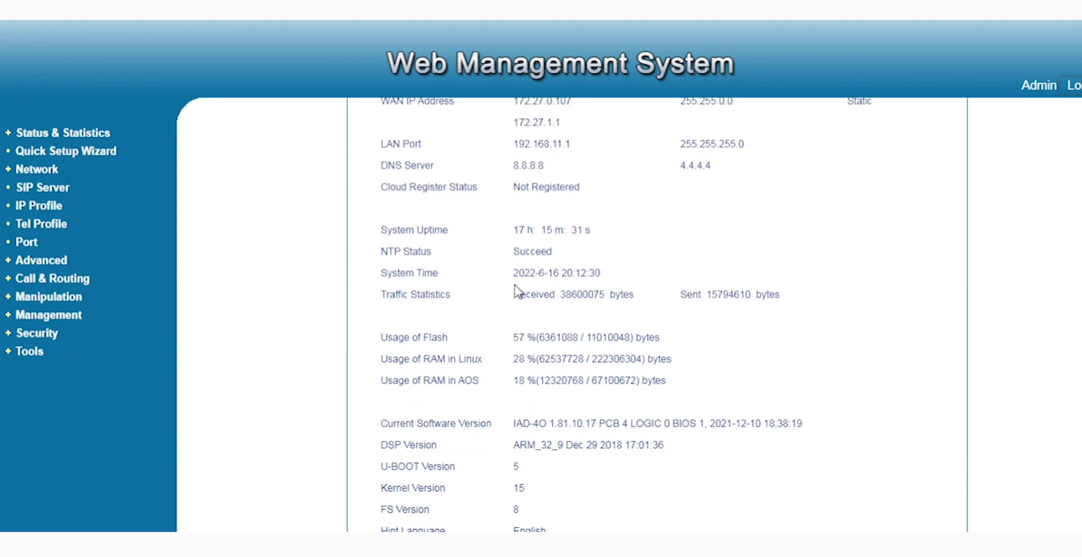
pyautogui.moveTo(514, 327); pyautogui.dragTo(547, 325)
pyautogui.click(540, 347)
pyautogui.scroll(4, 530, 342)
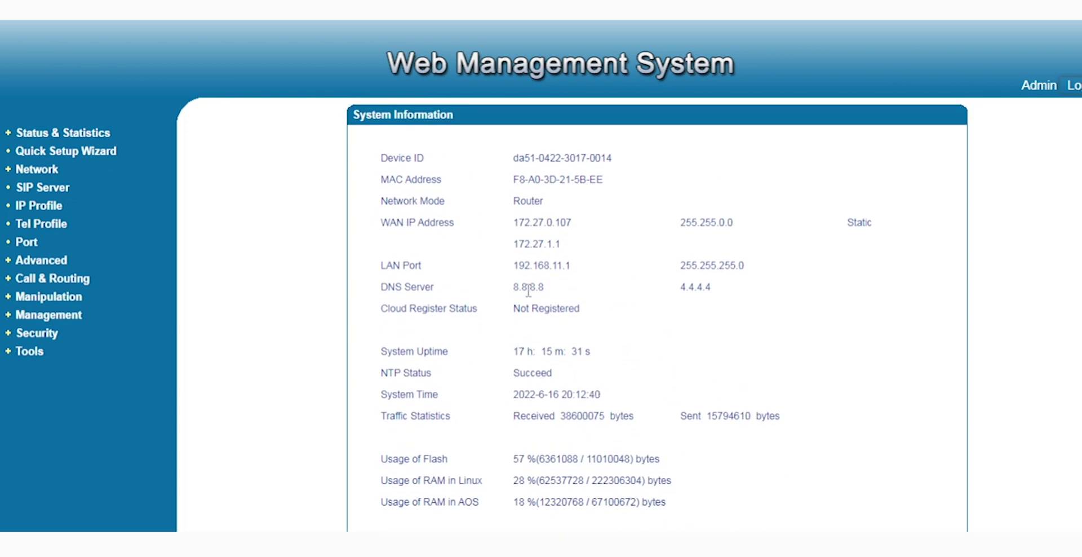
pyautogui.scroll(-2, 529, 293)
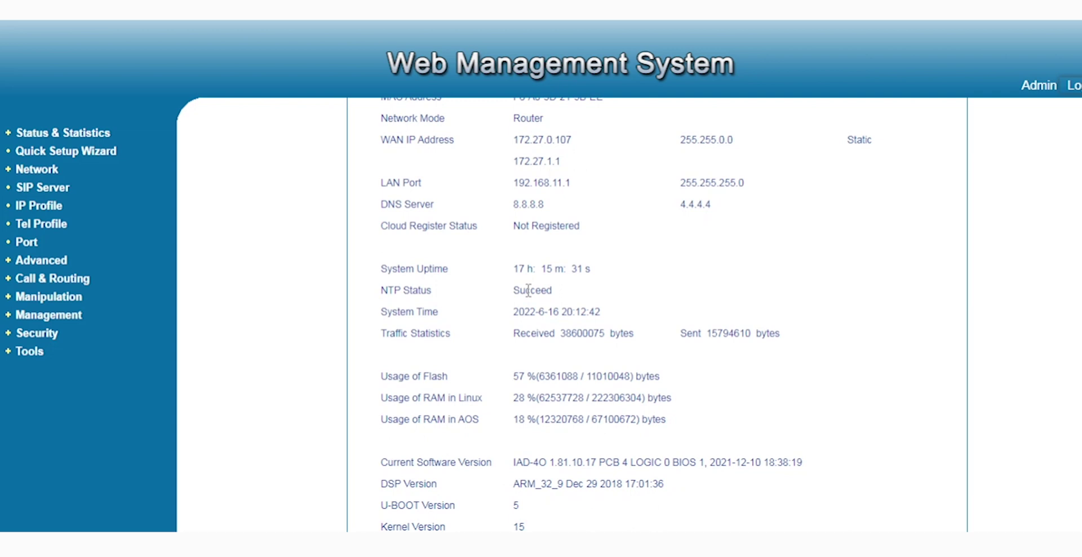
pyautogui.scroll(2, 528, 290)
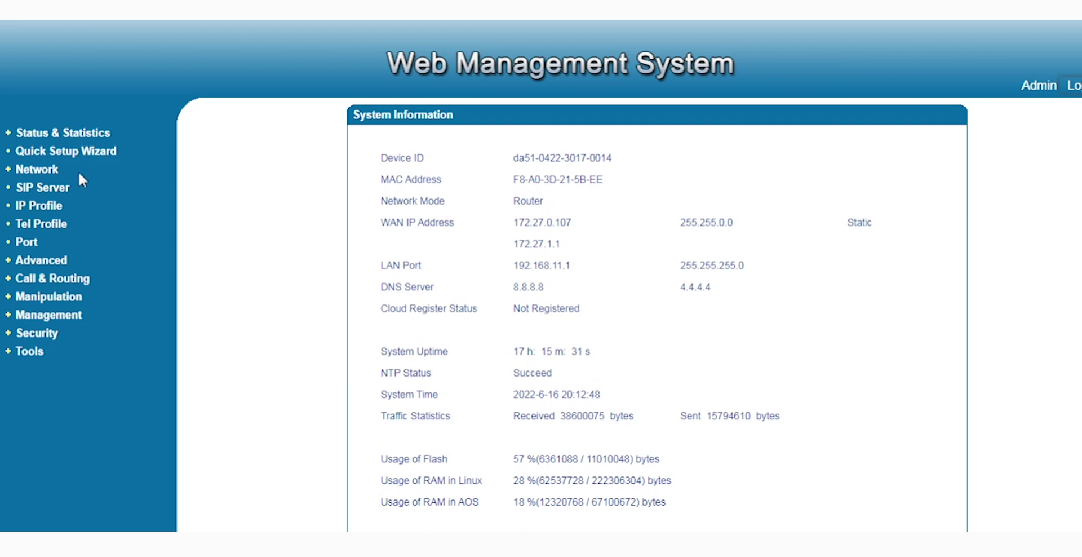
pyautogui.click(97, 135)
# - Show Port Status, with FXO port 0 OnHook and ports 1–3 Offline
pyautogui.click(90, 172)
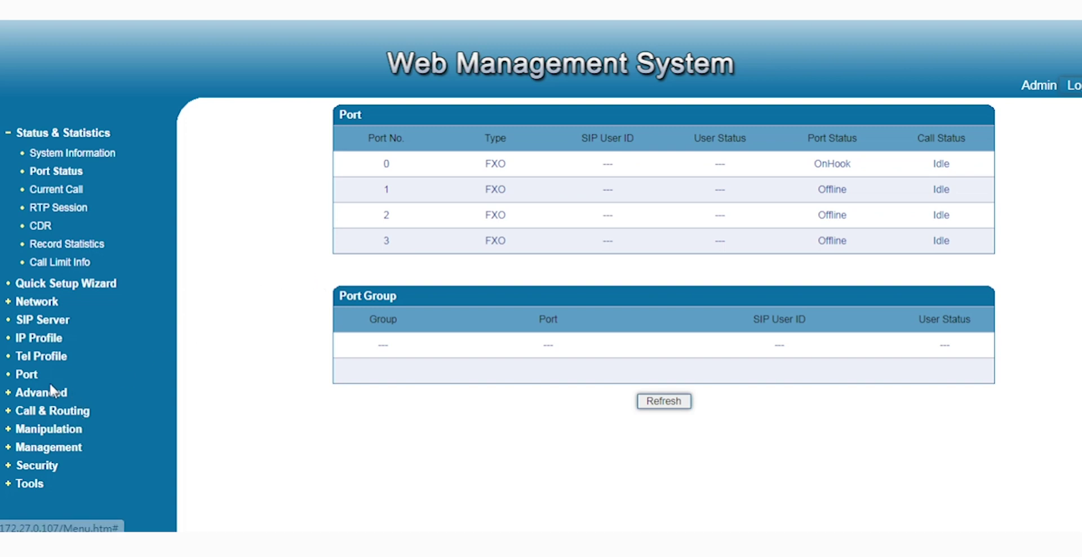
# - Open port 0's Modify form and review its Offhook Auto-Dial 8862 with 2 s delay
pyautogui.click(224, 164)
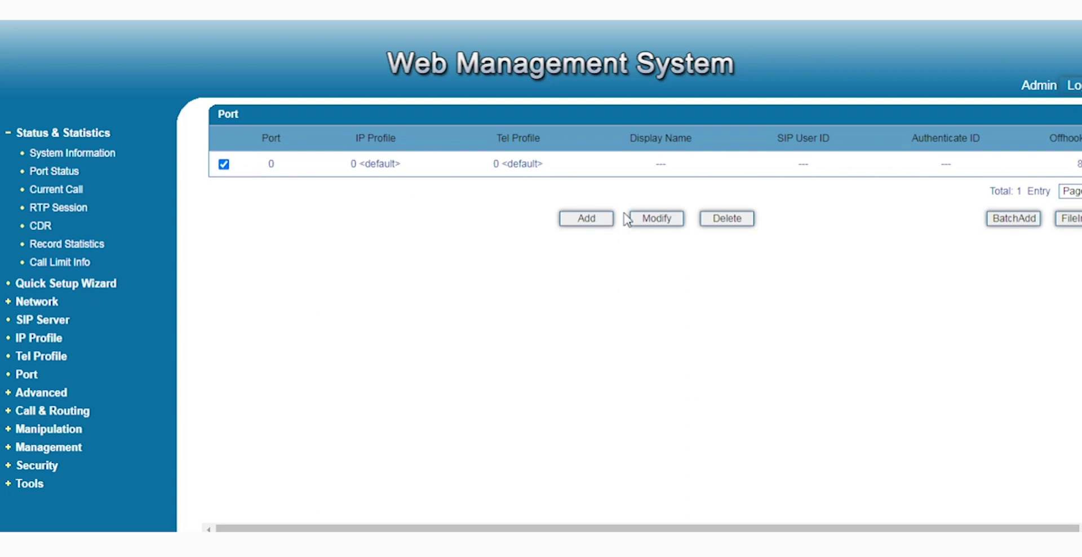
pyautogui.click(642, 220)
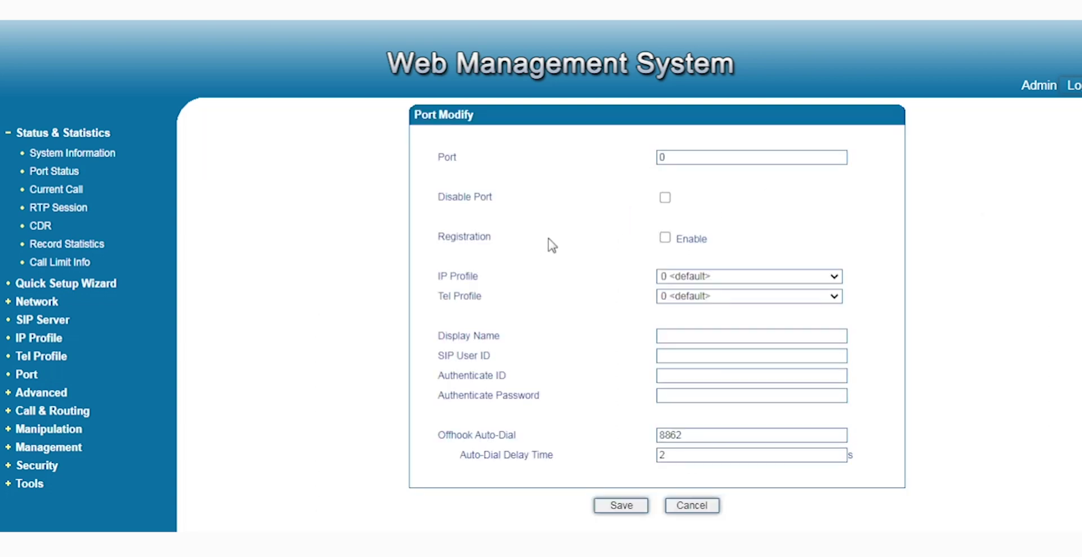
pyautogui.scroll(-1, 550, 244)
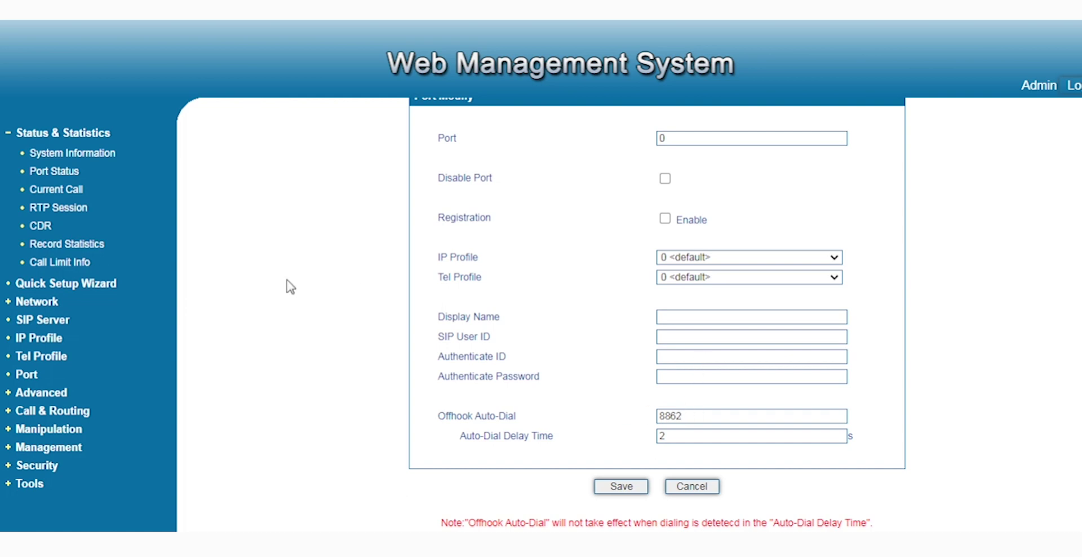
pyautogui.click(65, 416)
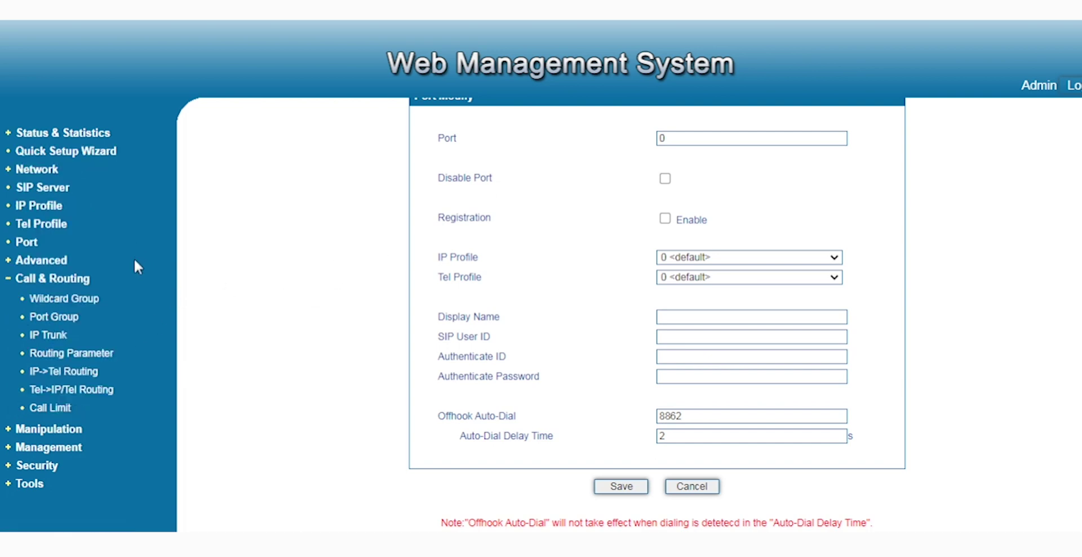
# - Open the uc200 IP trunk's Modify form to review its settings
pyautogui.click(56, 337)
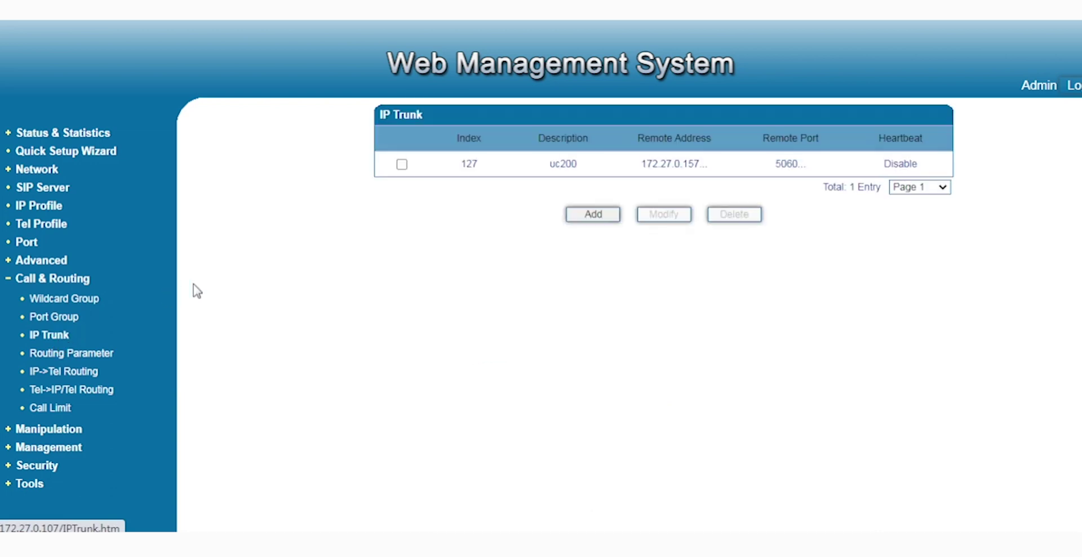
pyautogui.click(404, 165)
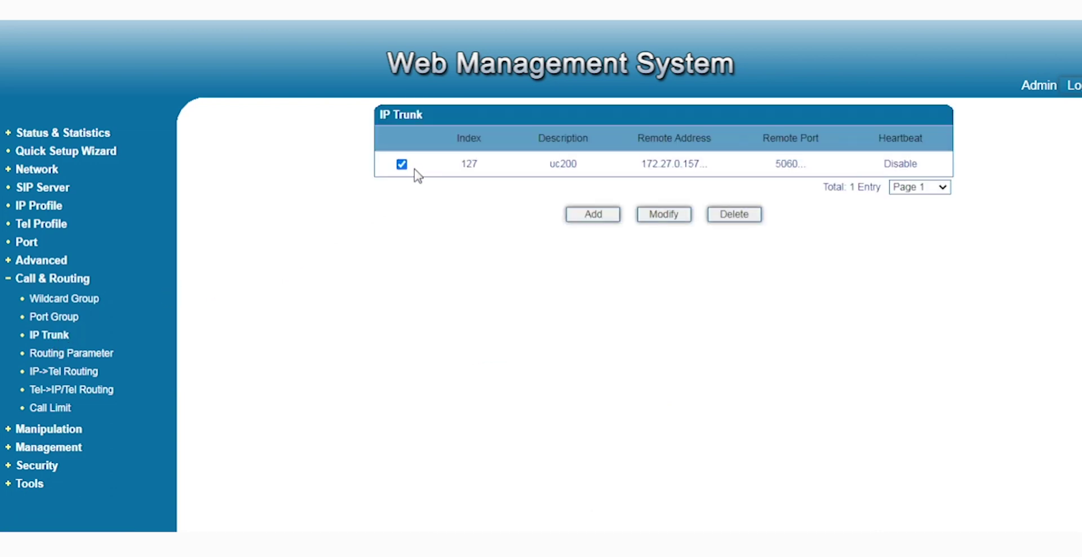
pyautogui.click(650, 219)
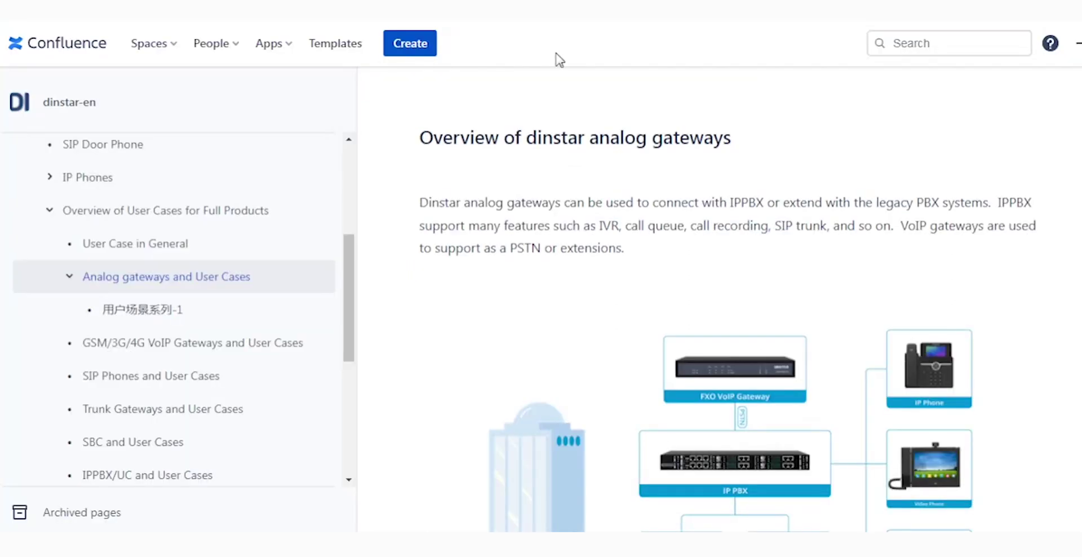
pyautogui.scroll(-15, 682, 273)
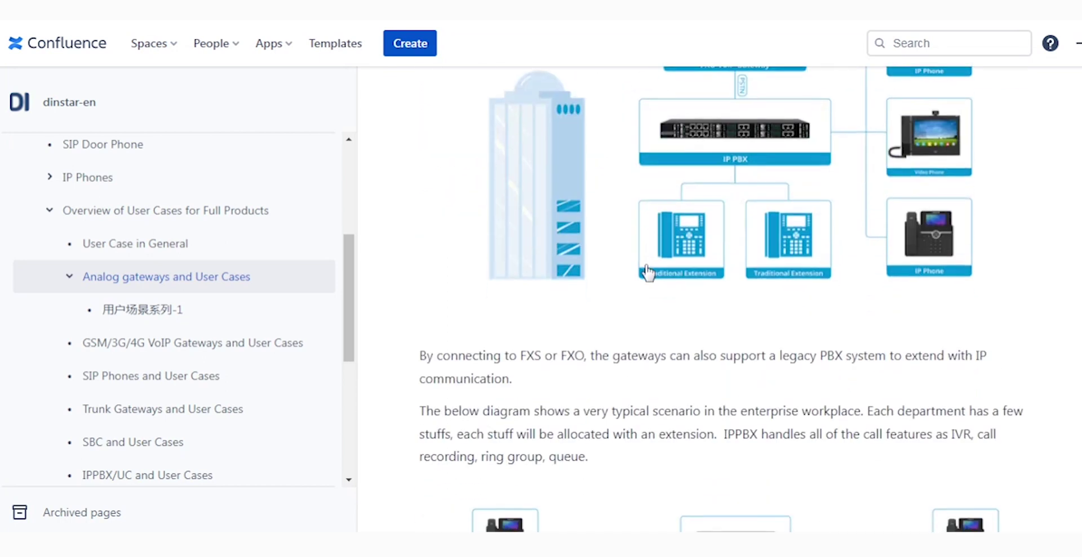
pyautogui.scroll(-15, 638, 276)
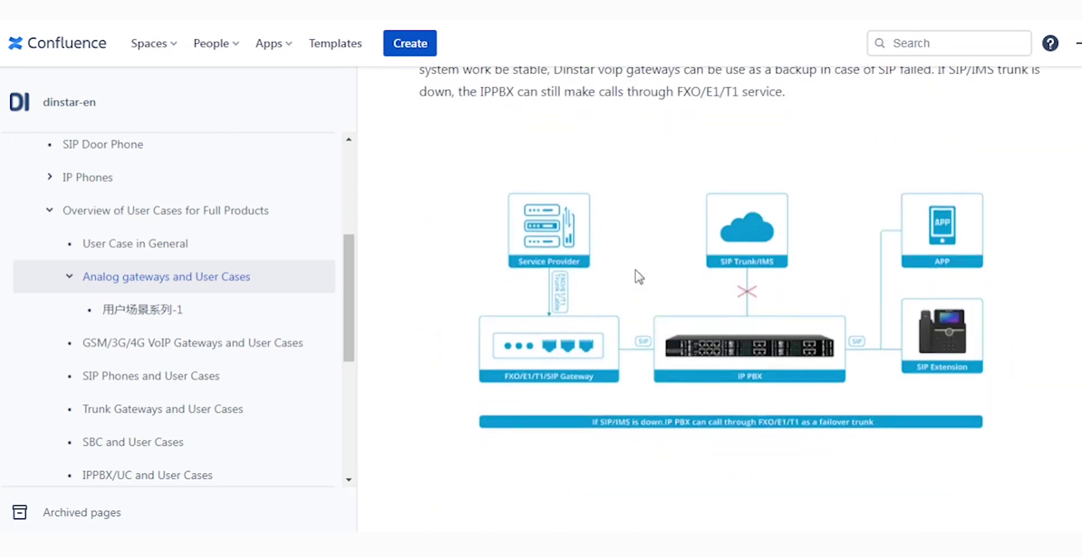
pyautogui.scroll(15, 638, 279)
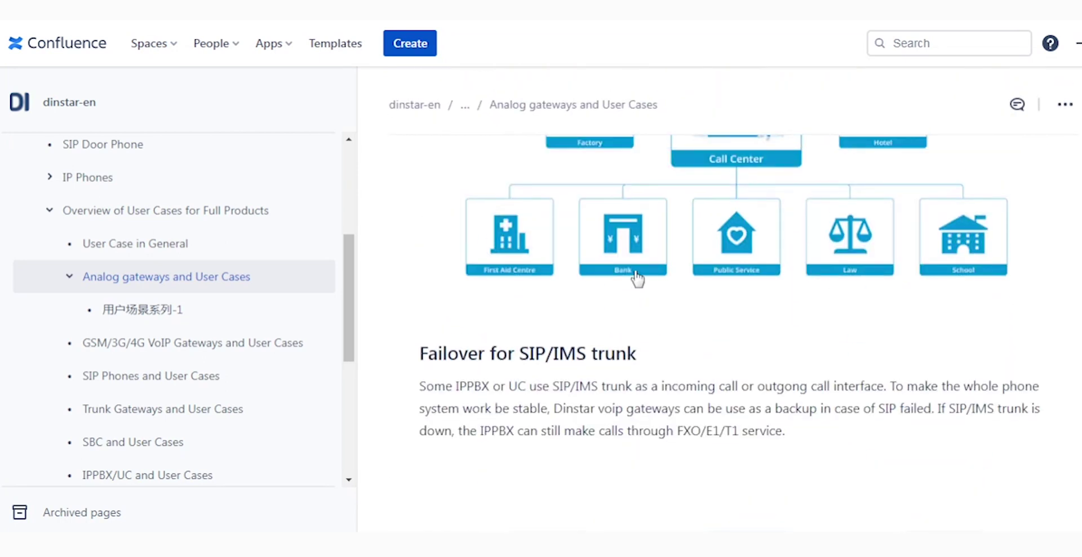
pyautogui.scroll(12, 637, 278)
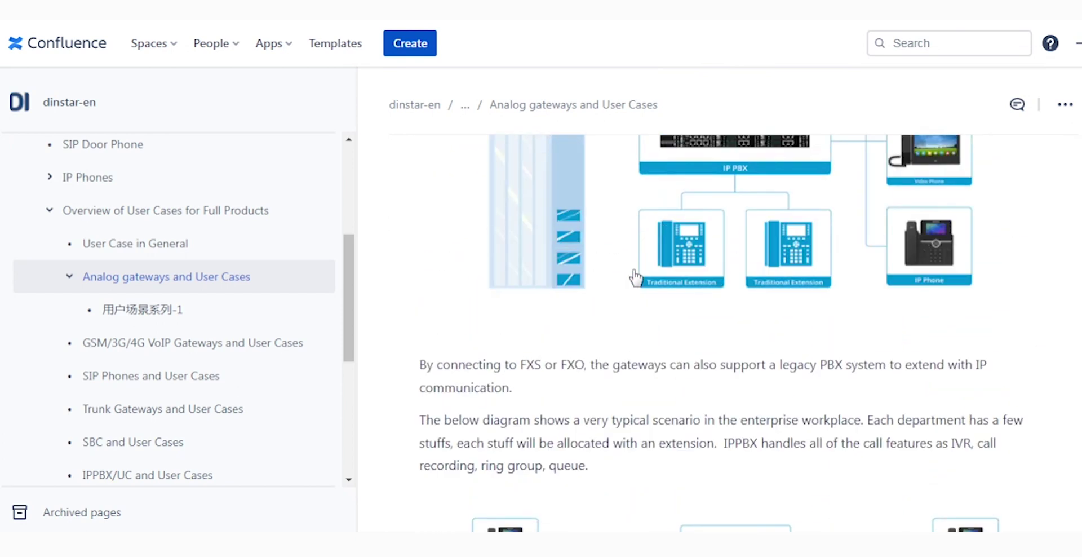
pyautogui.scroll(-2, 635, 277)
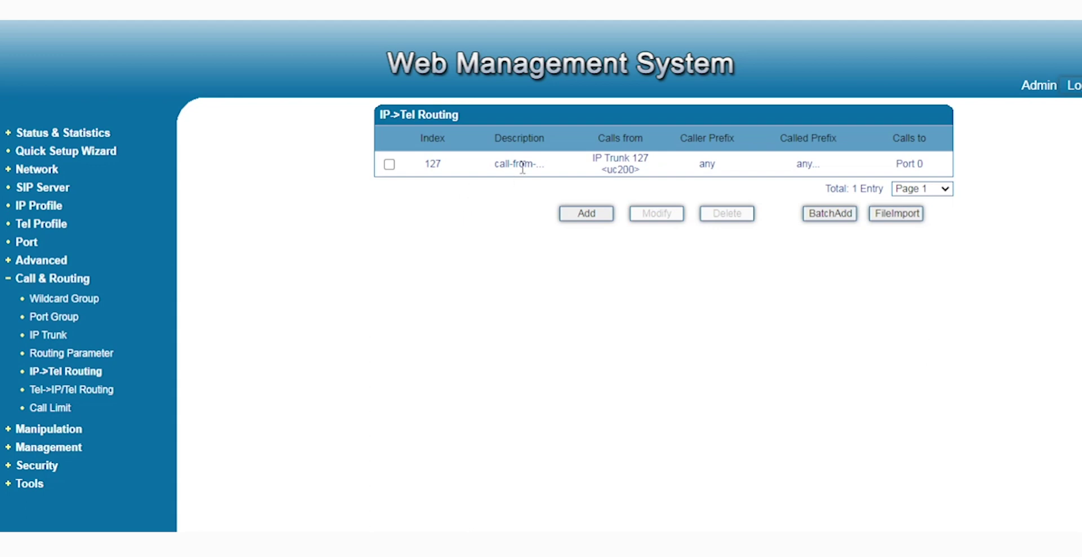
# - Review IP->Tel route 127 and keep Port 0 as its destination port
pyautogui.click(388, 165)
pyautogui.click(661, 216)
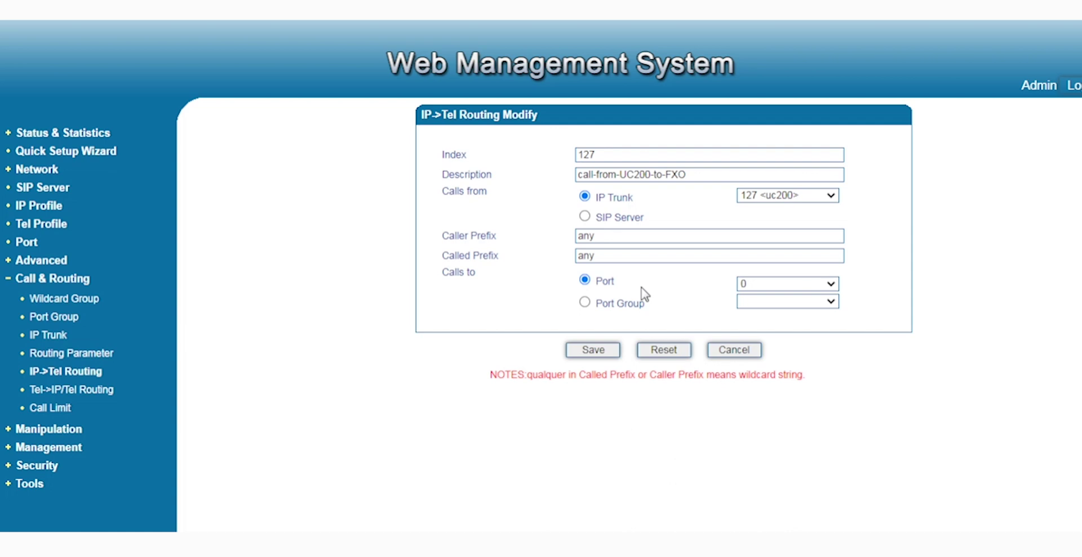
pyautogui.click(805, 284)
pyautogui.click(807, 286)
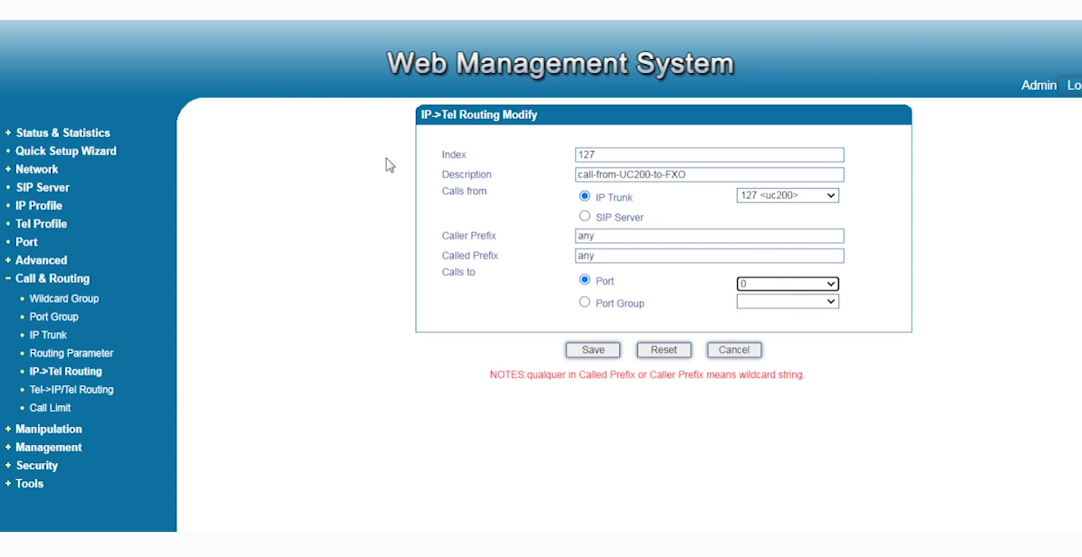
pyautogui.click(78, 390)
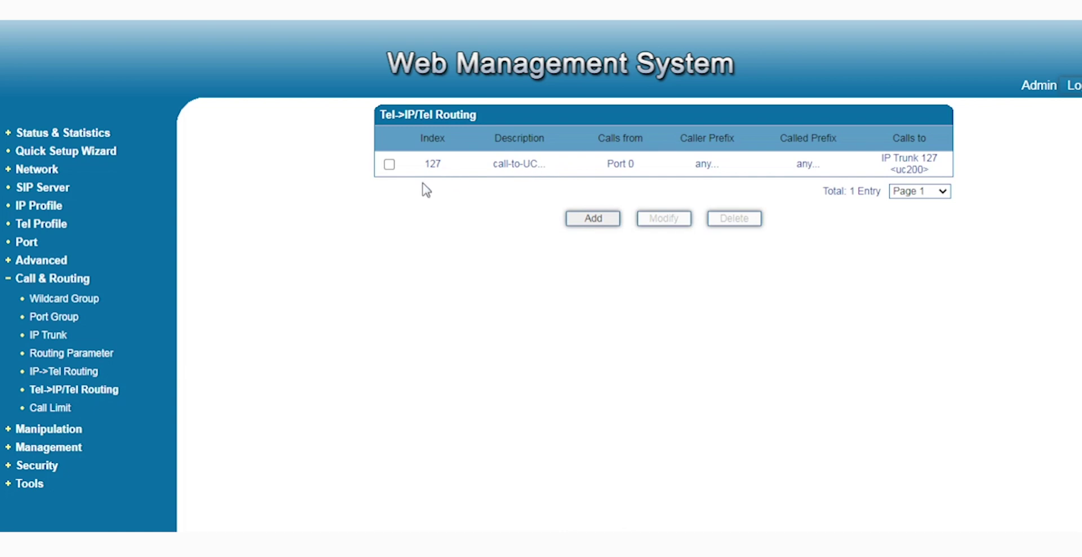
# - Select Tel->IP/Tel routing entry 127 in the list
pyautogui.click(391, 164)
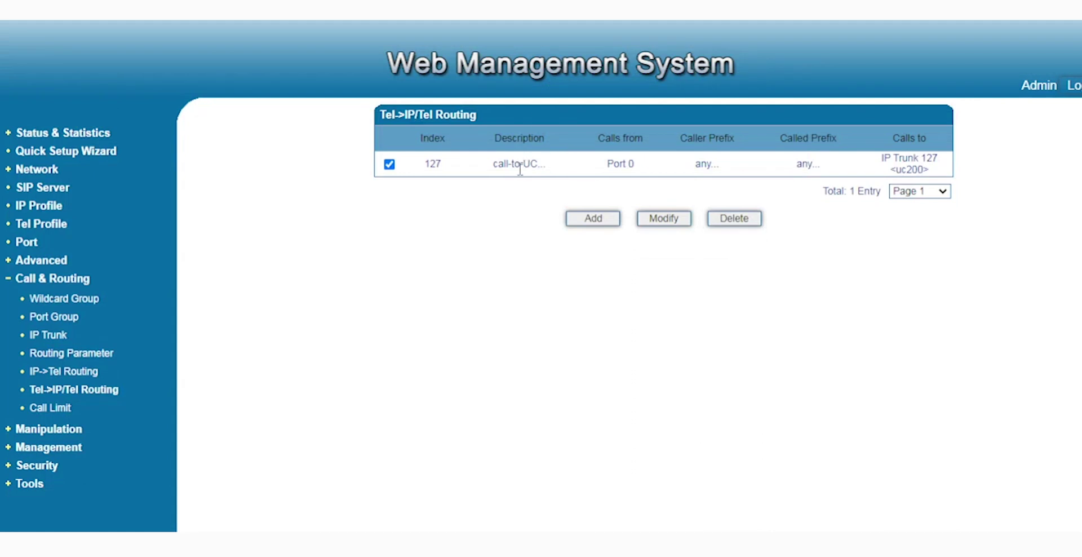
# - Open Tel->IP/Tel route 127's Modify form, routing Port 0 to IP Trunk 127 <uc200>
pyautogui.click(657, 220)
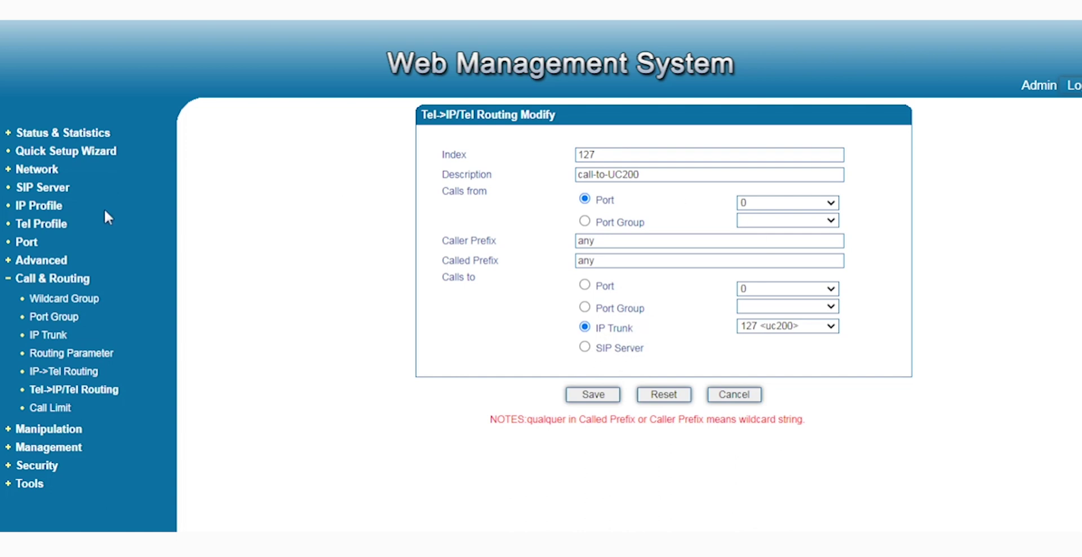
# - Confirm SIP server 172.27.0.157, then return to the Tel->IP/Tel Routing list
pyautogui.click(66, 190)
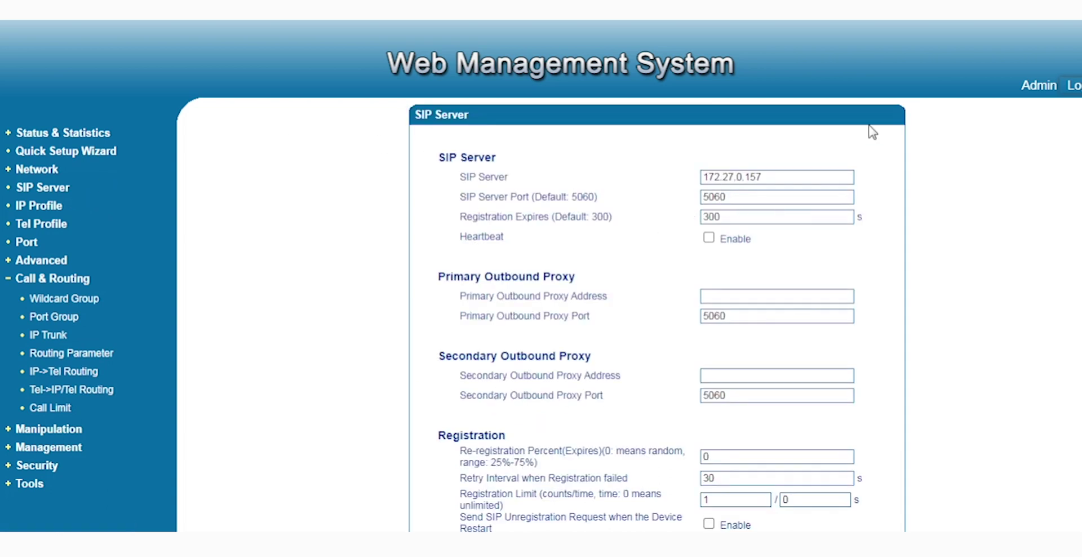
pyautogui.click(70, 391)
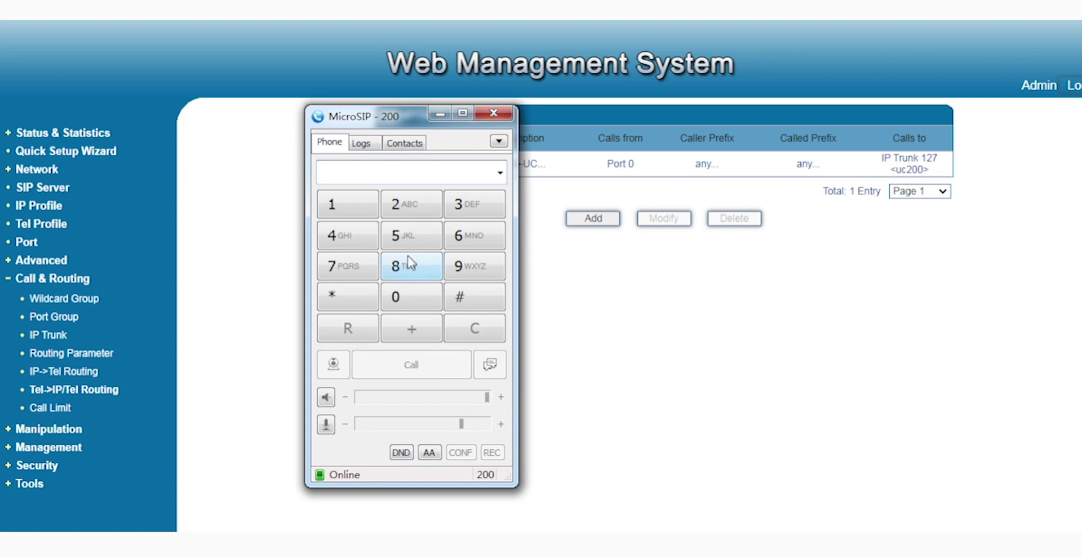
# - Sign in to the UC200 IPPBX with the saved administrator account and show the 呼叫控制 / 路由 table
pyautogui.click(266, 210)
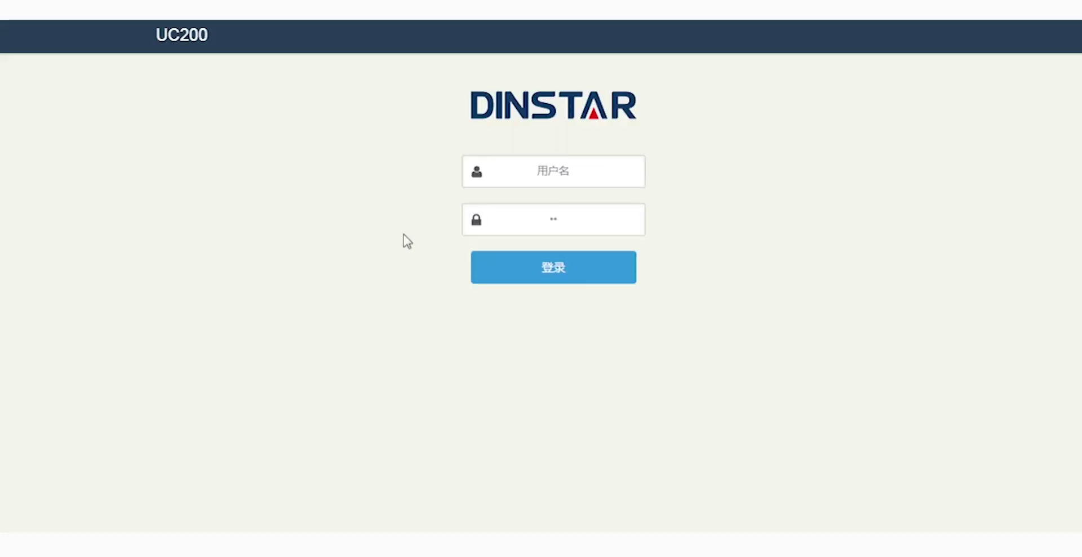
pyautogui.click(560, 173)
pyautogui.click(526, 212)
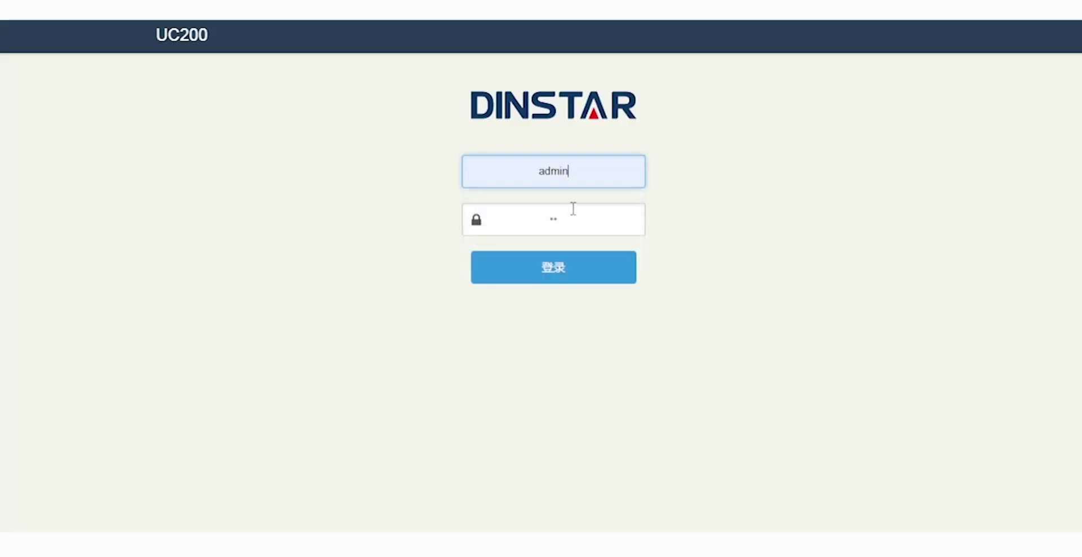
pyautogui.click(575, 207)
pyautogui.hotkey('ctrl', 'v')
pyautogui.press('Return')
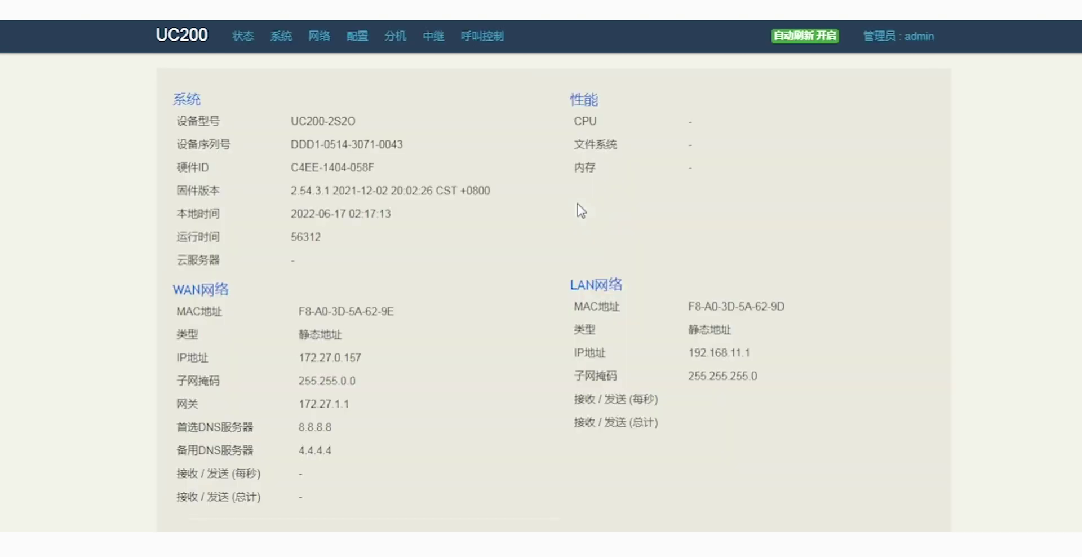
pyautogui.click(477, 43)
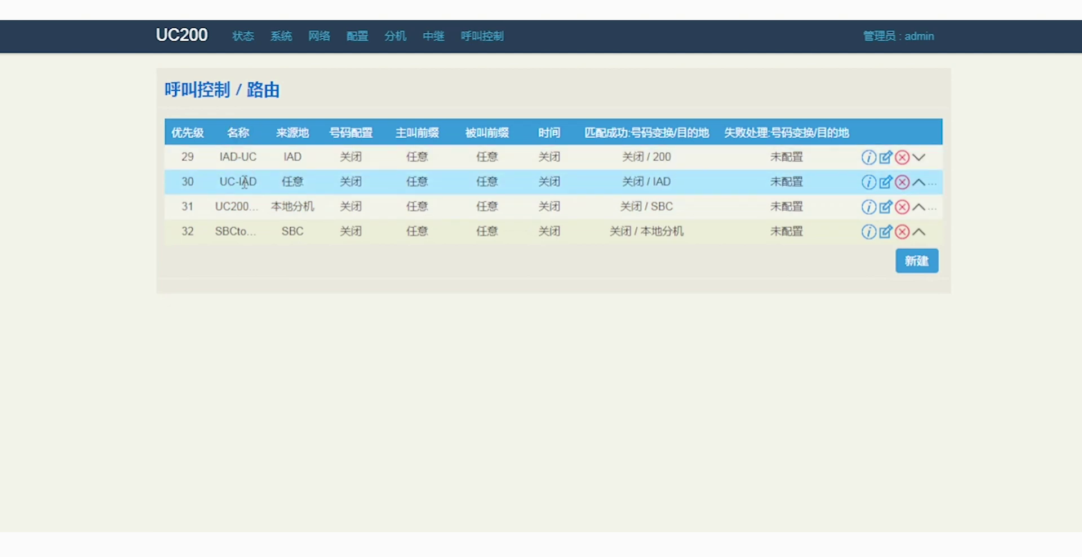
# - Review route 29 IAD-UC: source SIP中继 / IAD, destination SIP分机 extension 200
pyautogui.click(886, 157)
pyautogui.scroll(-3, 601, 233)
pyautogui.scroll(-2, 601, 233)
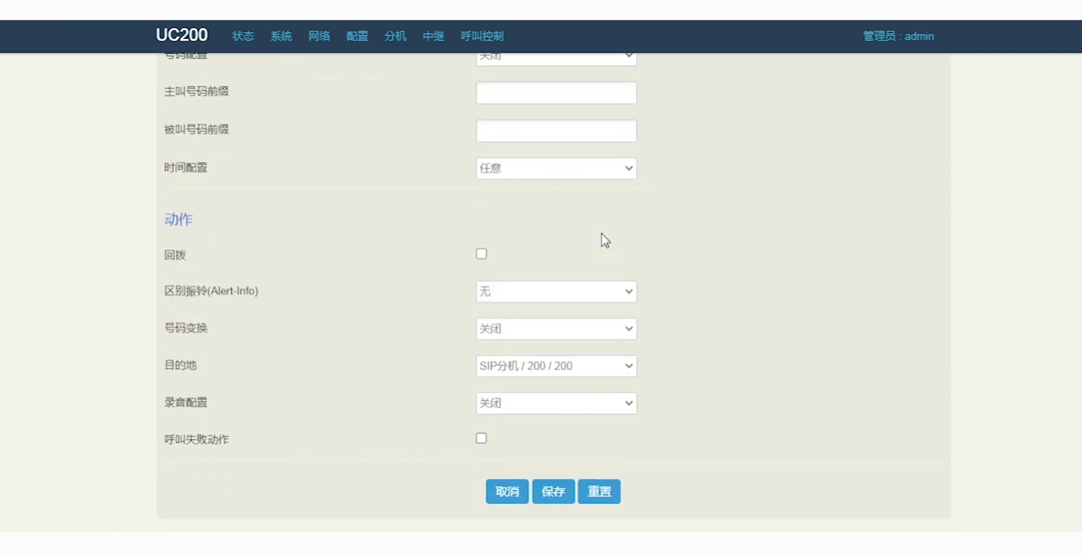
pyautogui.scroll(5, 600, 234)
pyautogui.scroll(1, 598, 231)
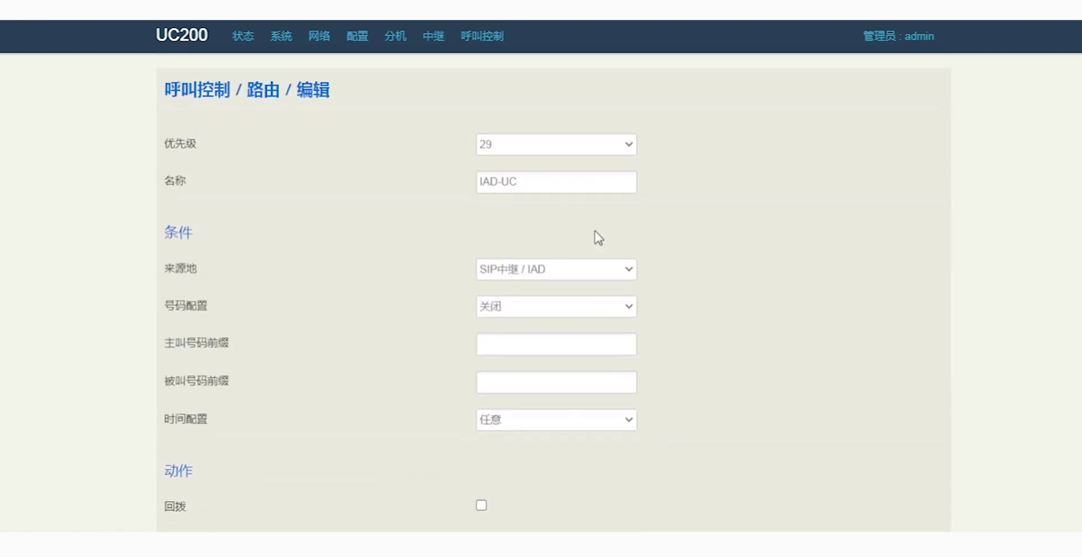
pyautogui.moveTo(471, 37)
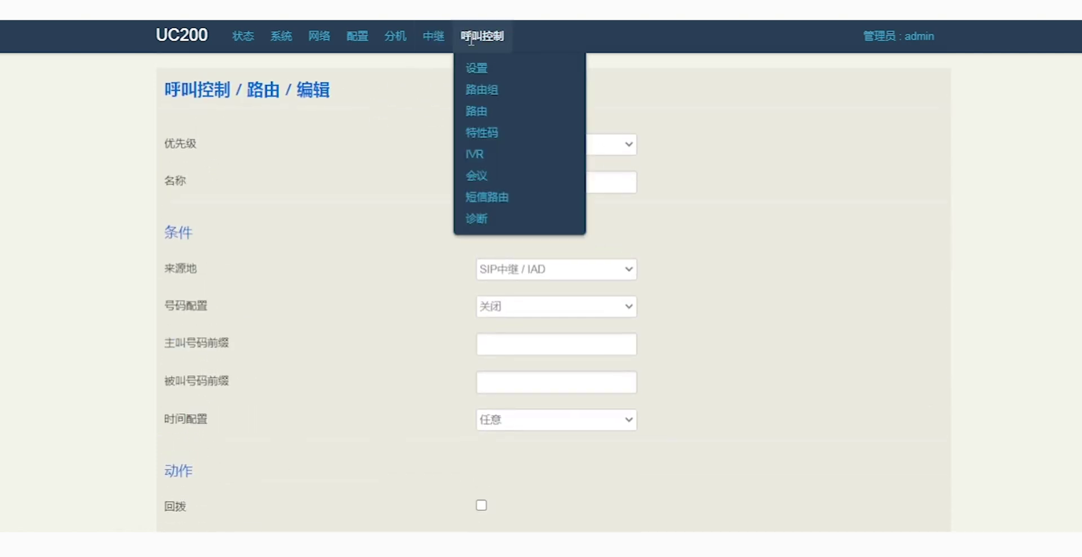
pyautogui.click(479, 110)
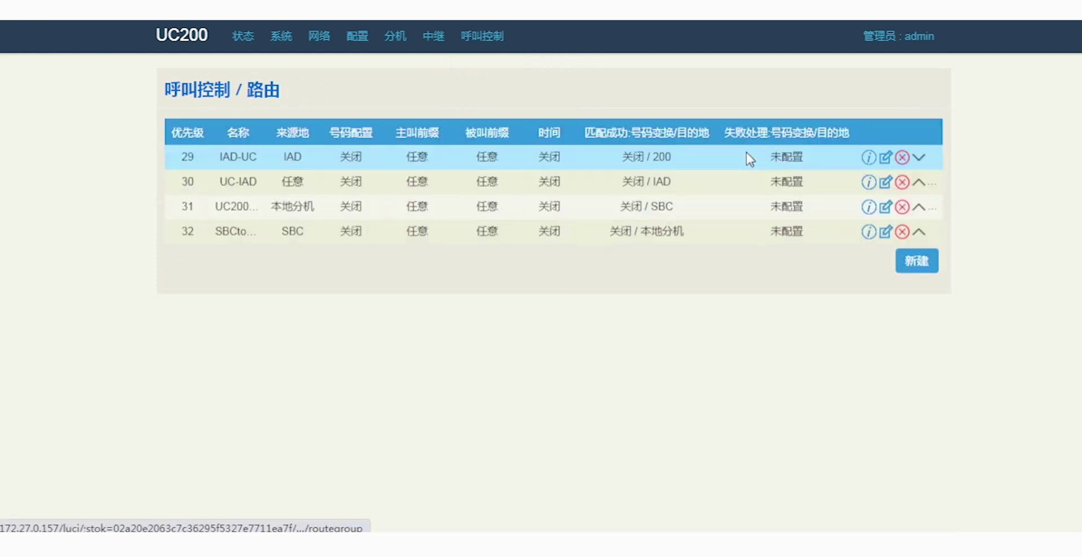
pyautogui.click(884, 158)
pyautogui.scroll(-3, 658, 226)
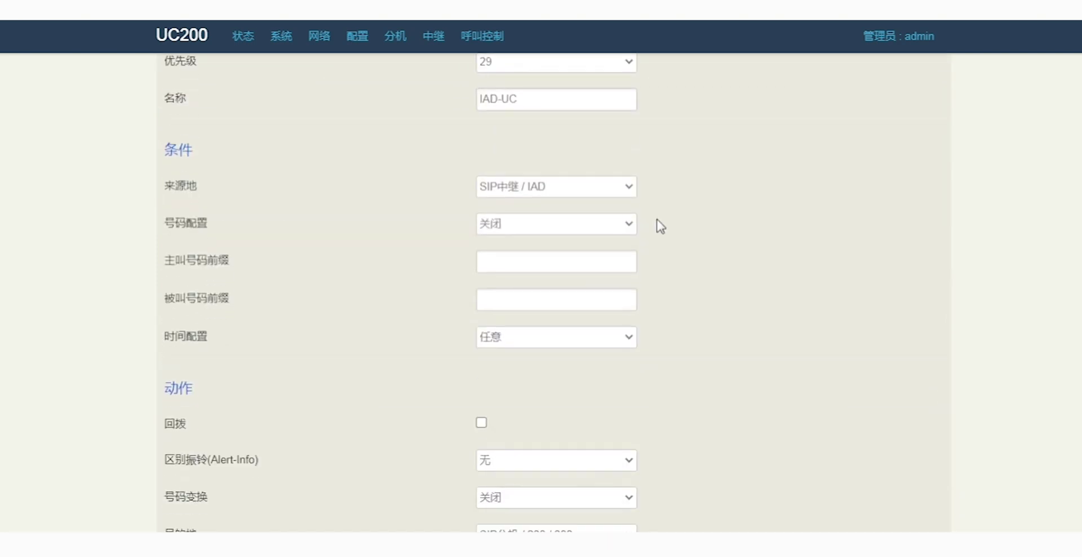
pyautogui.scroll(-2, 661, 224)
pyautogui.scroll(5, 660, 223)
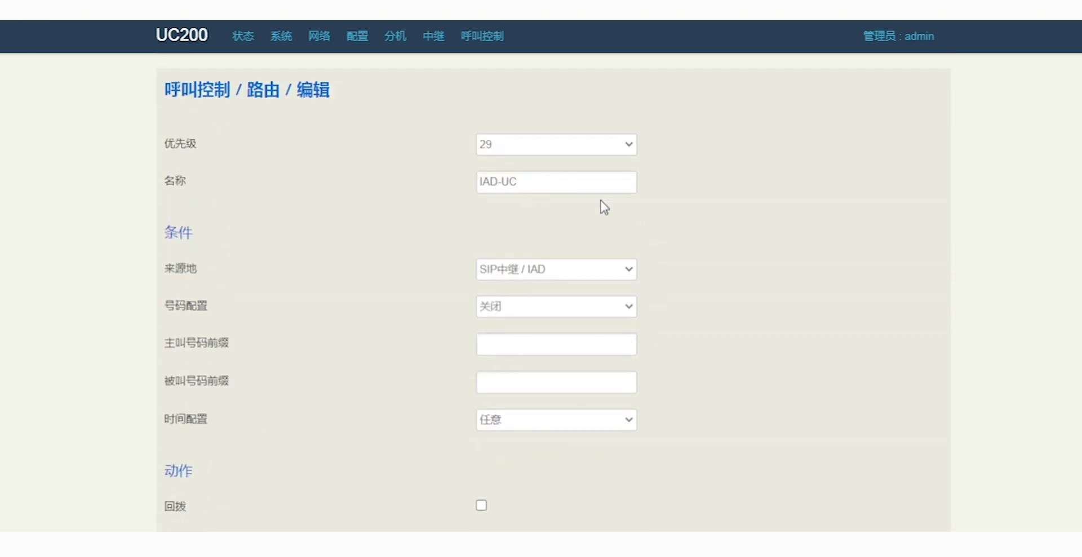
pyautogui.scroll(-4, 620, 229)
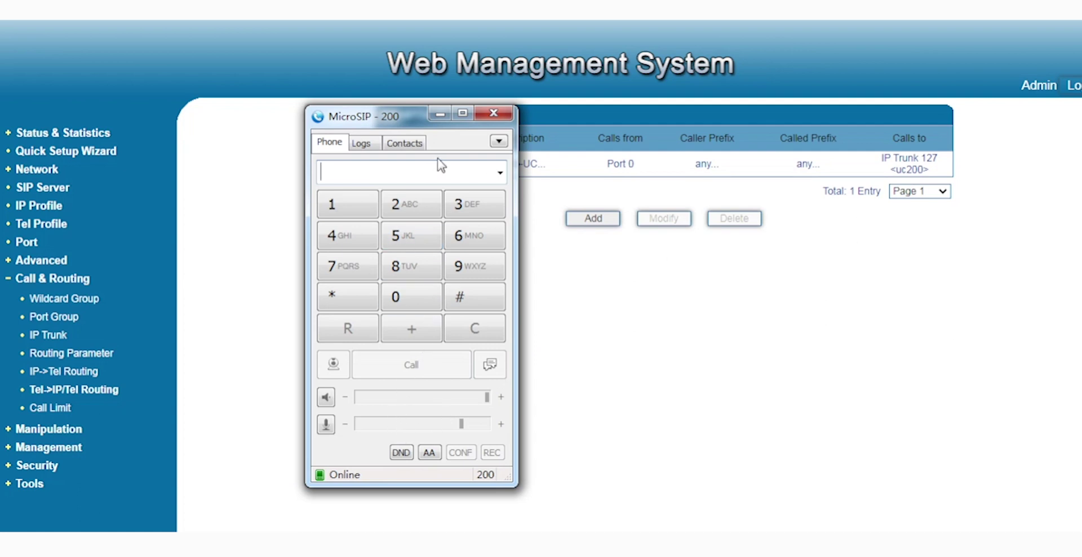
# - Call the recent outside number from MicroSIP extension 200, then confirm Port Status shows port 0 OffHook, IP->TEL
pyautogui.moveTo(389, 116); pyautogui.dragTo(490, 98)
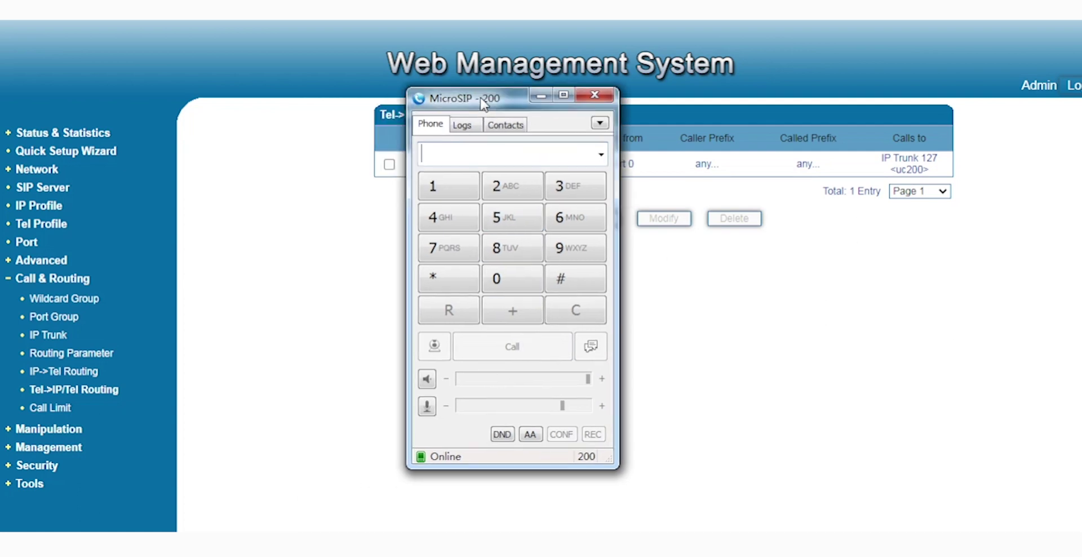
pyautogui.click(602, 155)
pyautogui.click(580, 178)
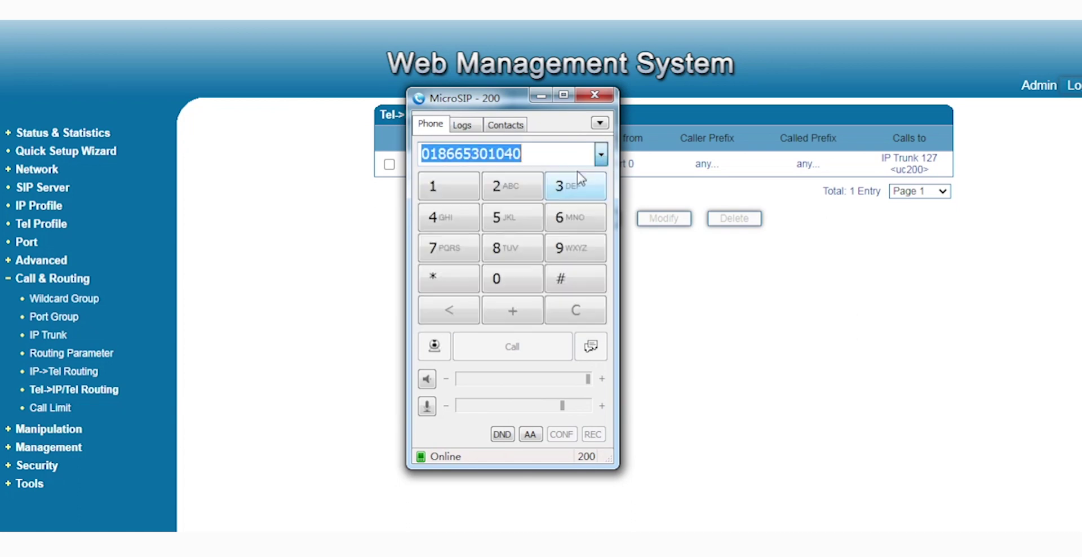
pyautogui.click(558, 344)
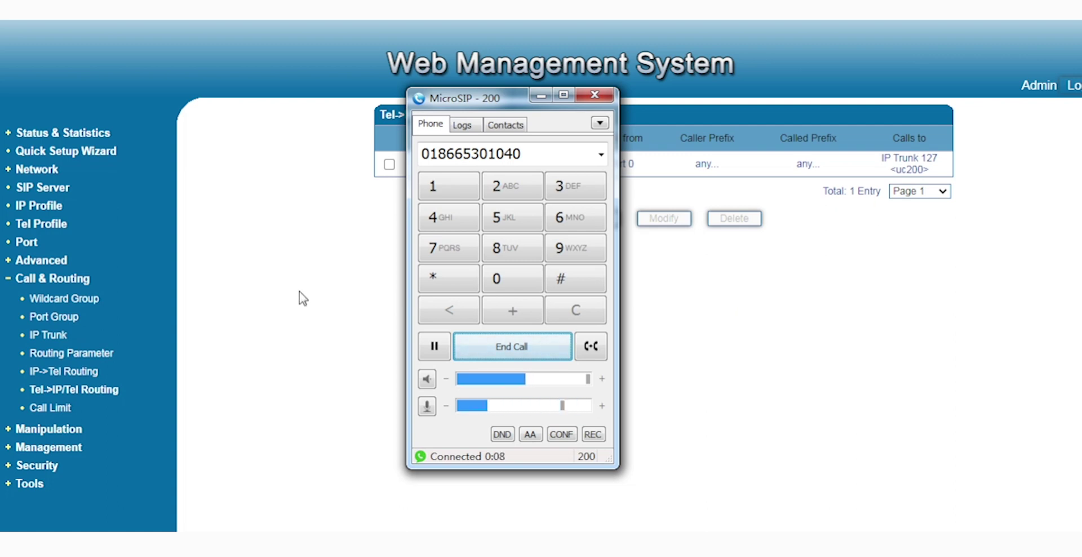
pyautogui.click(80, 138)
pyautogui.click(72, 175)
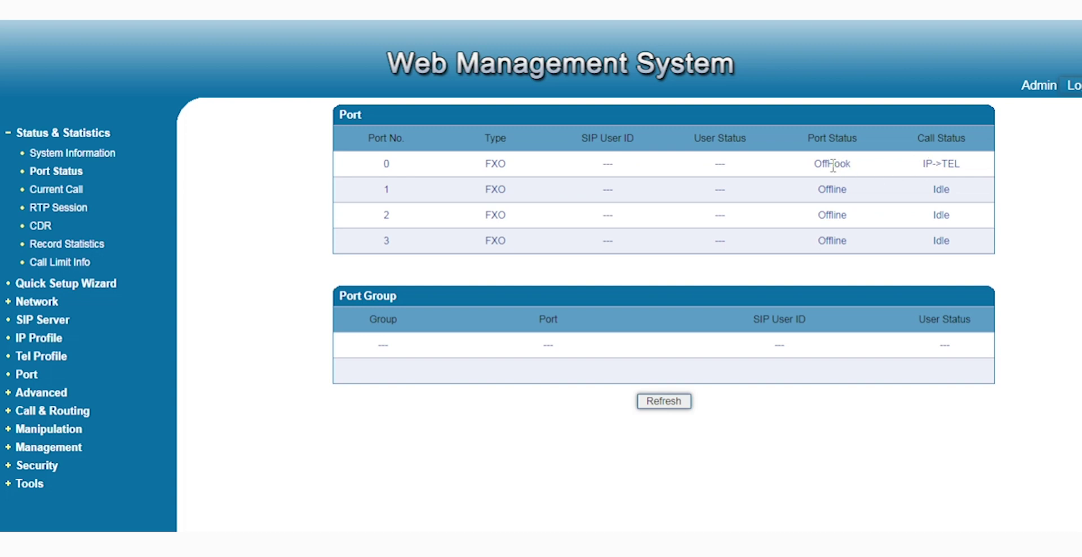
# - Check the port 0 call in Current Call and its PCMA stream in RTP Session, then await MicroSIP's incoming call
pyautogui.click(46, 190)
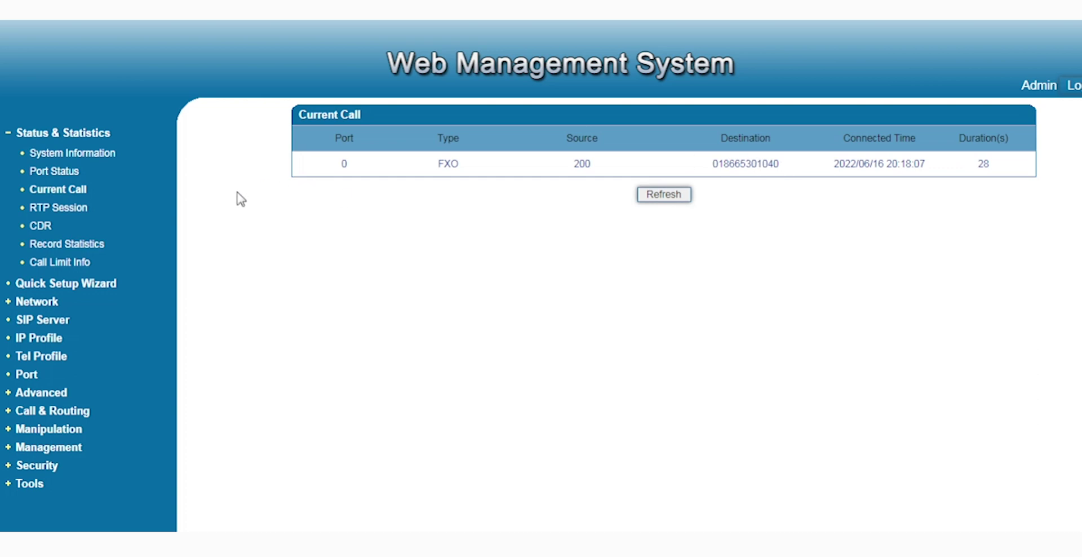
pyautogui.click(73, 209)
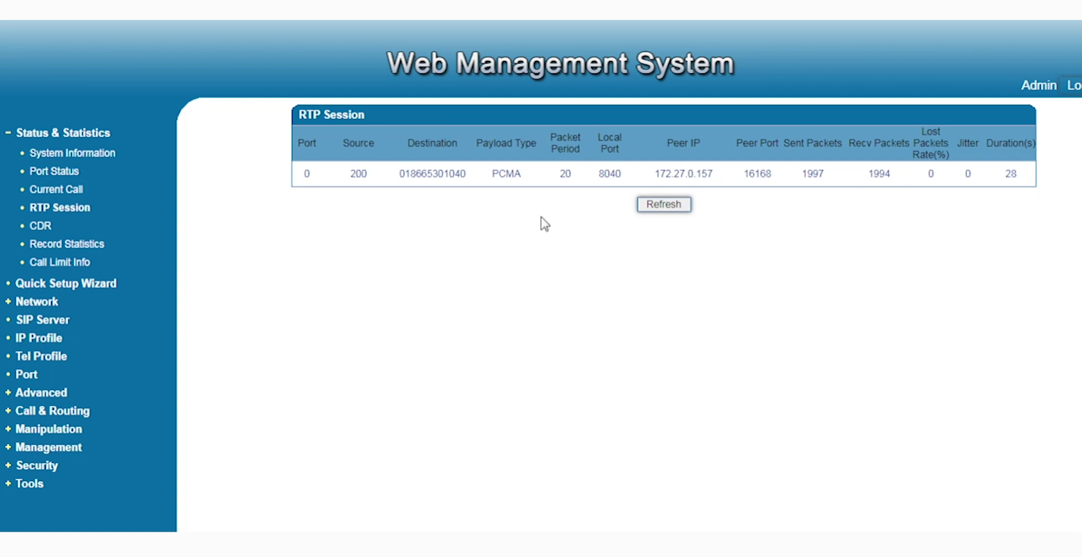
pyautogui.click(214, 527)
pyautogui.click(215, 386)
pyautogui.click(188, 507)
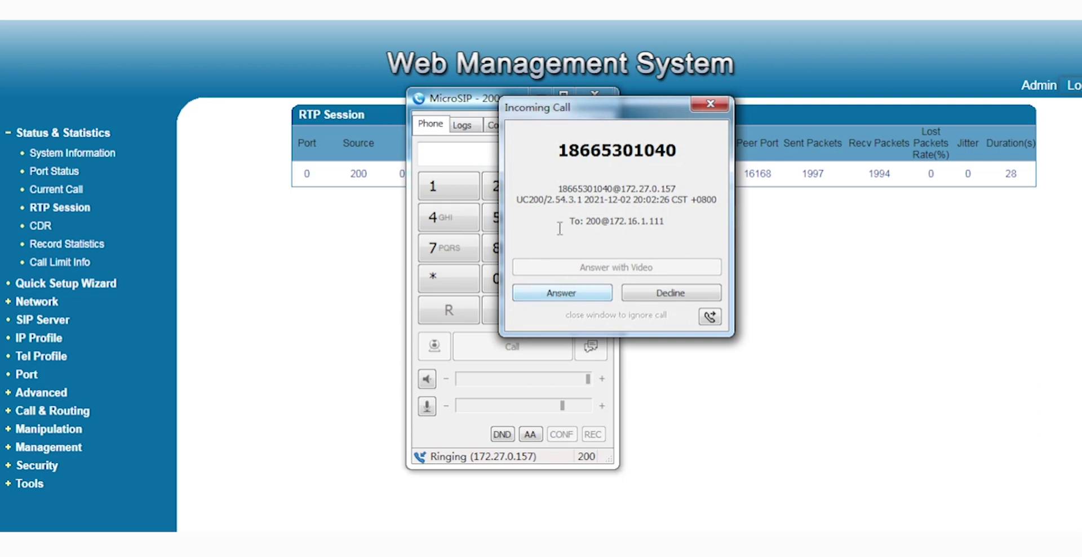
# - Answer the incoming MicroSIP call and confirm Port Status shows port 0 OffHook with TEL->IP
pyautogui.click(550, 293)
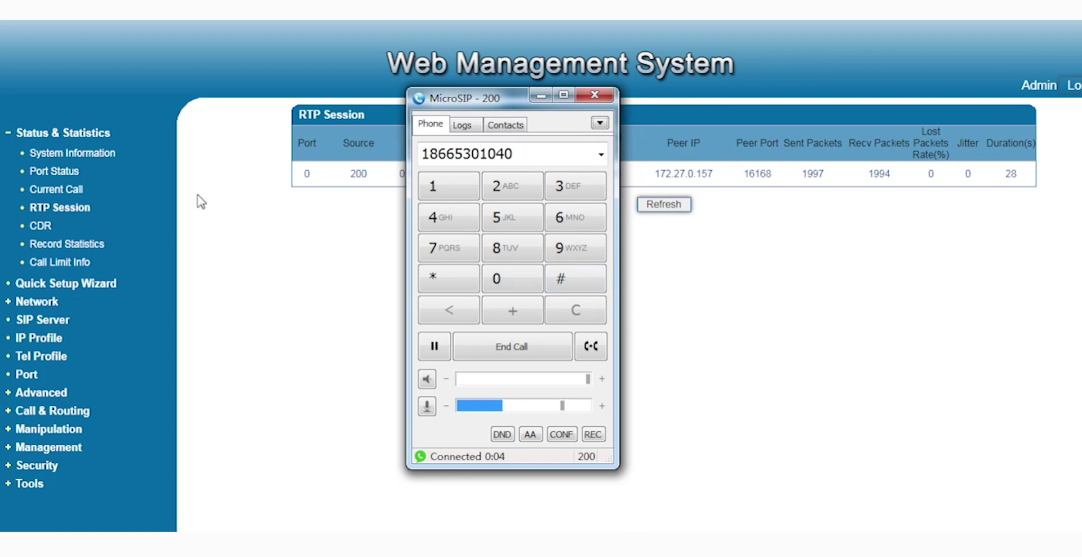
pyautogui.click(81, 172)
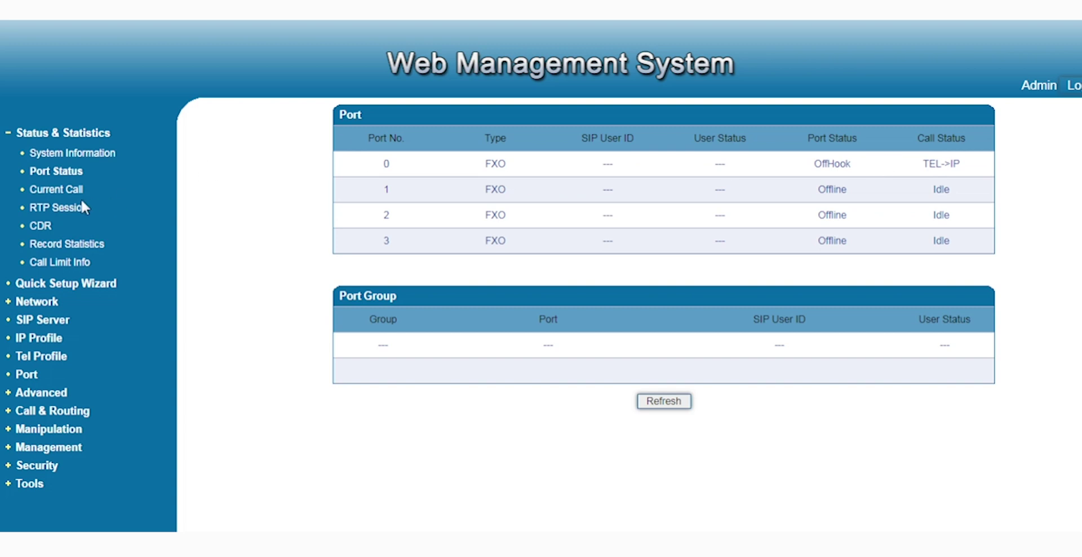
# - View Current Call listing the inbound FXO call on port 0 to 8862
pyautogui.click(66, 192)
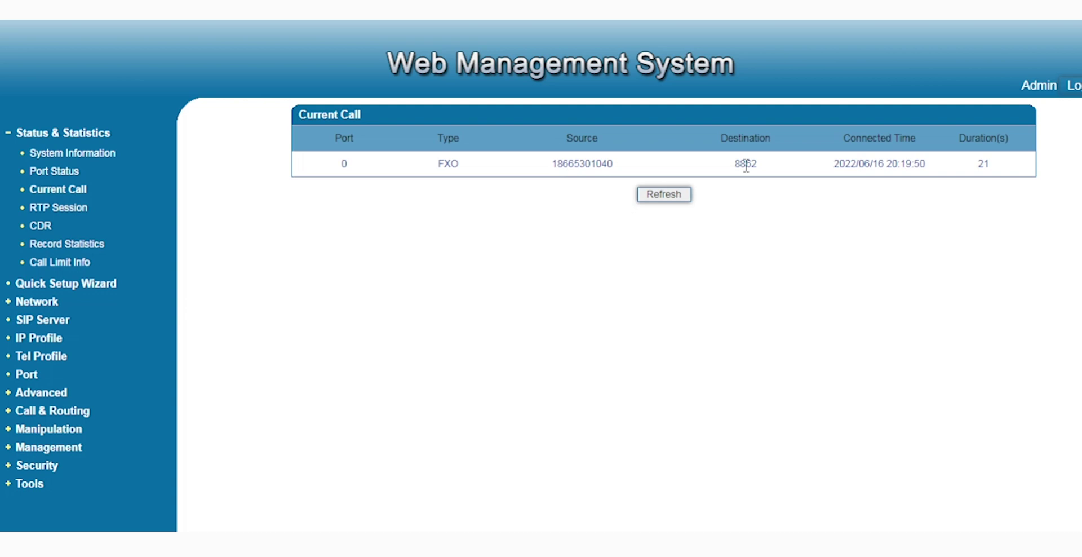
# - Go to the Port list and open the Port Modify form for FXO port 0
pyautogui.click(29, 375)
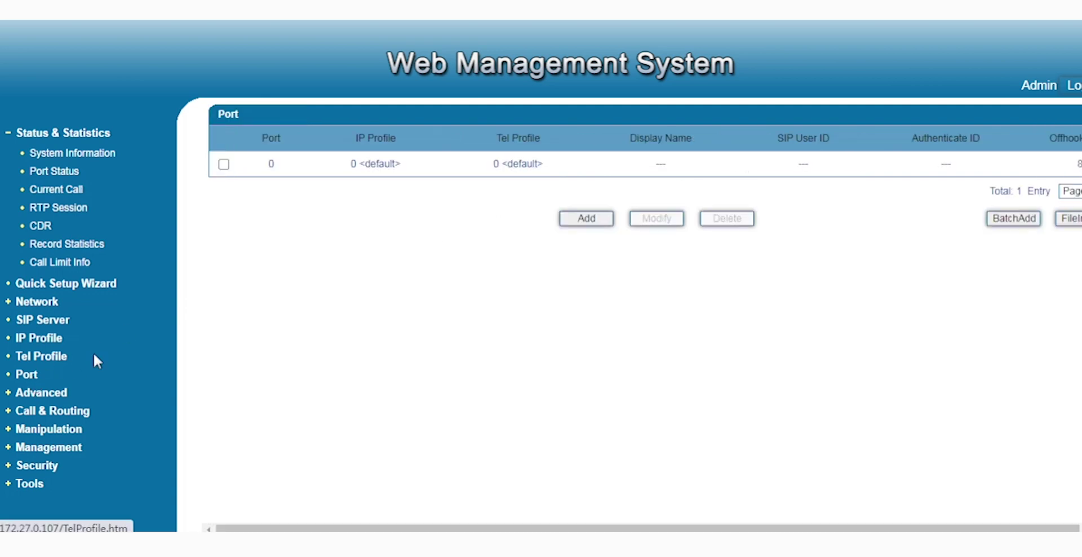
pyautogui.doubleClick(222, 172)
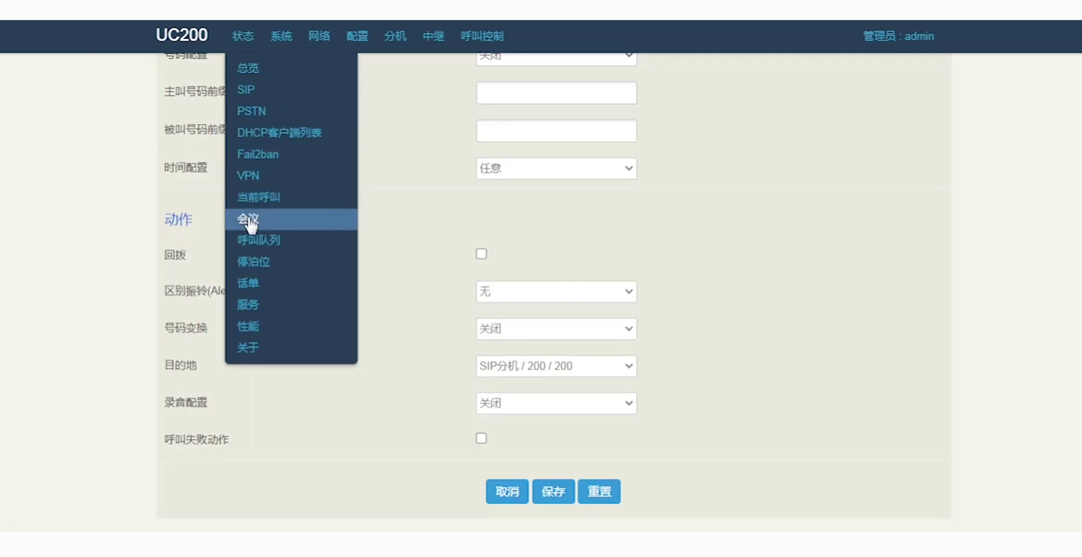
# - Check the UC200 IPPBX call records (话单) and the current call (当前呼叫) page
pyautogui.click(258, 285)
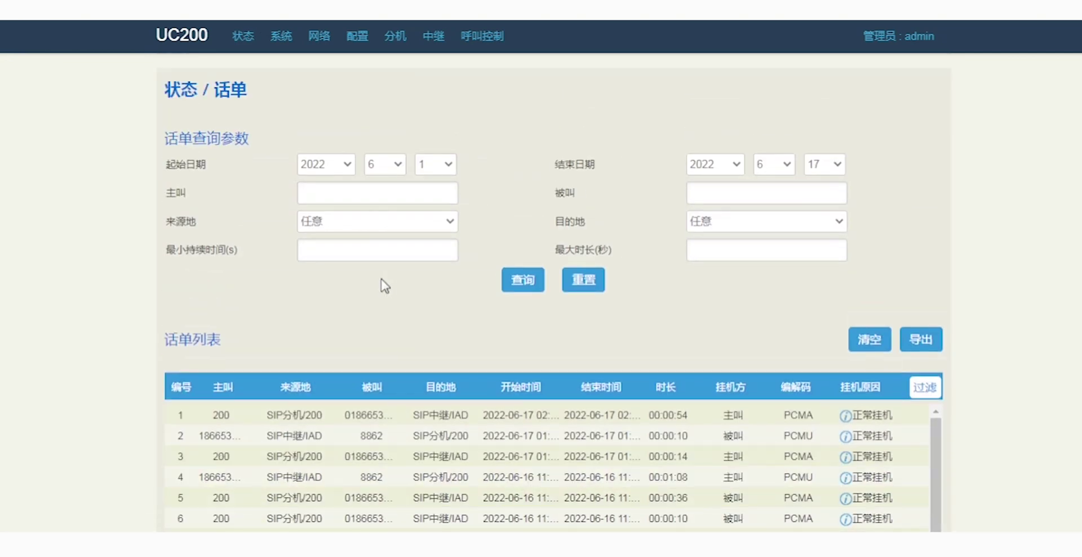
pyautogui.click(241, 35)
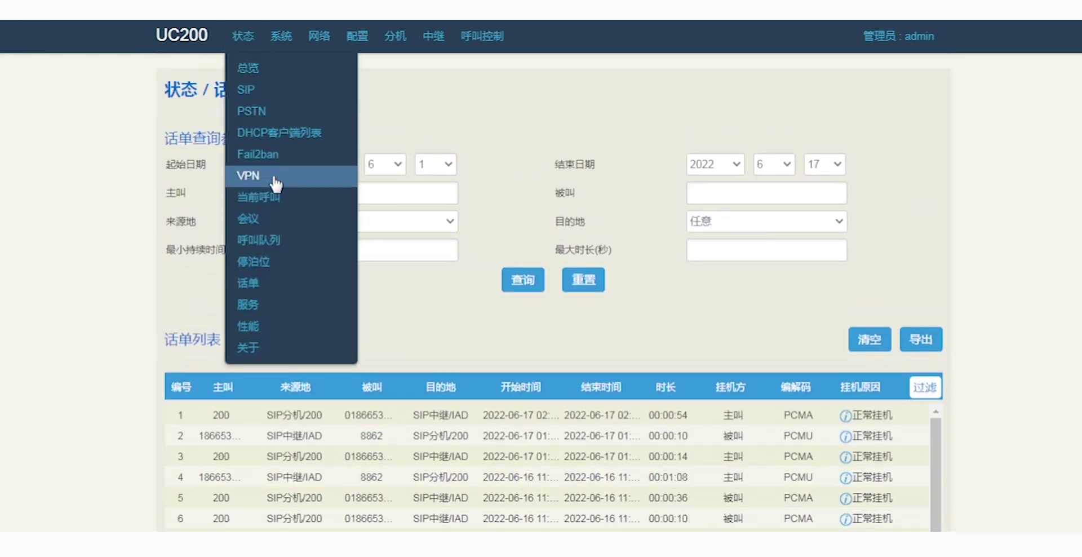
pyautogui.click(272, 198)
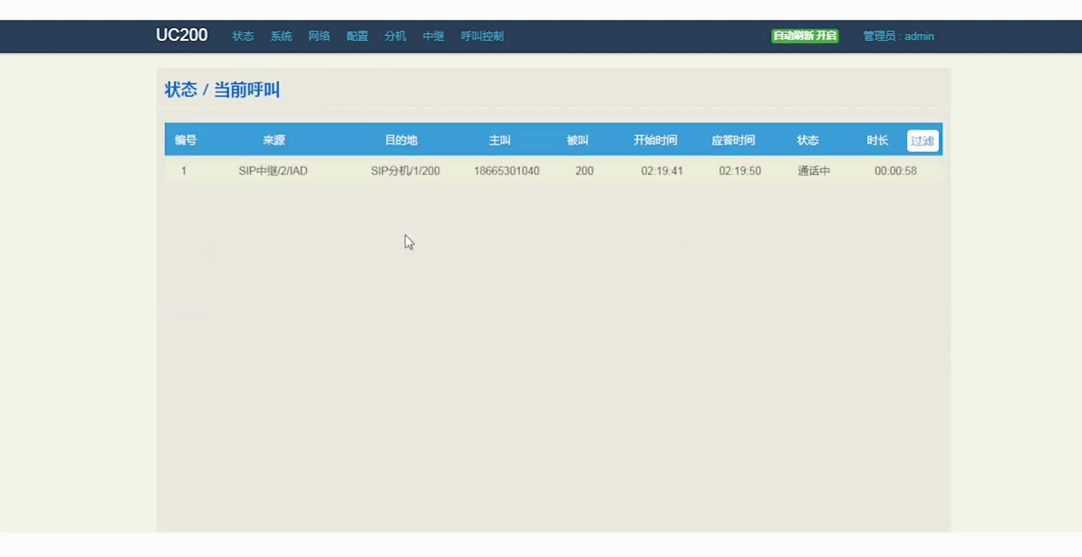
# - View the 总览 overview and SIP status, showing the SBC and IAD trunks under SIP中继
pyautogui.click(248, 41)
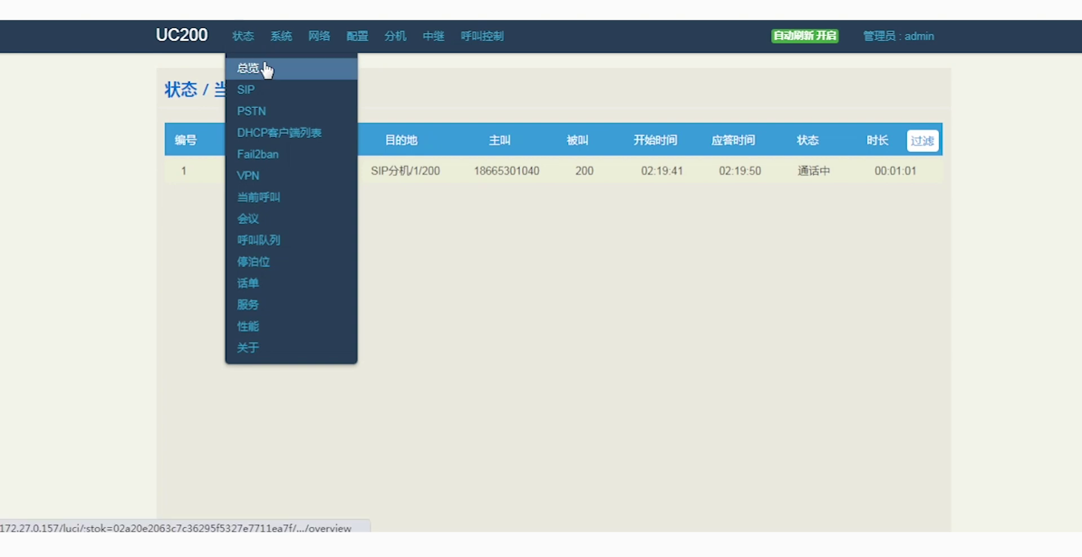
pyautogui.click(265, 69)
pyautogui.click(243, 36)
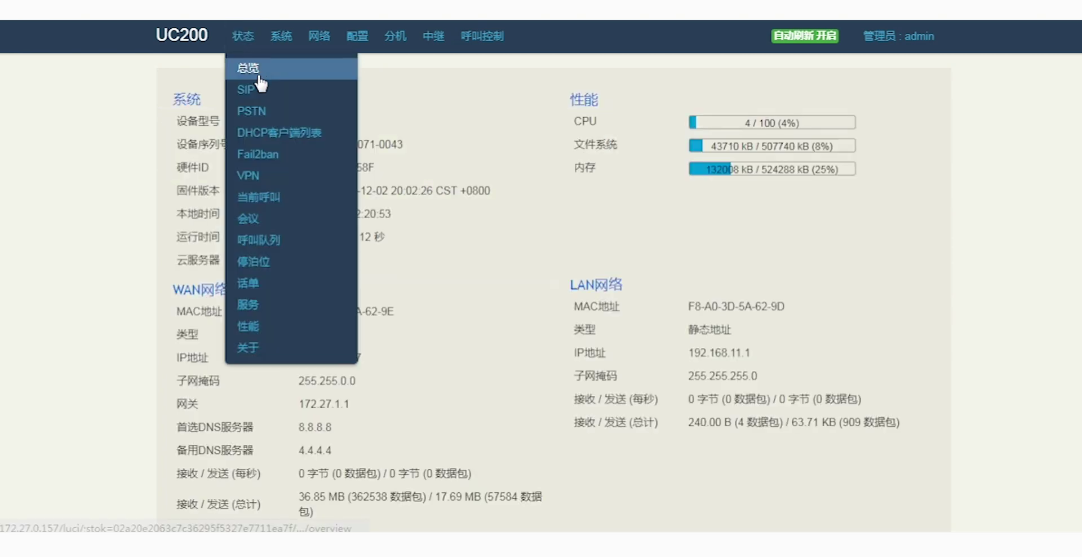
pyautogui.click(251, 89)
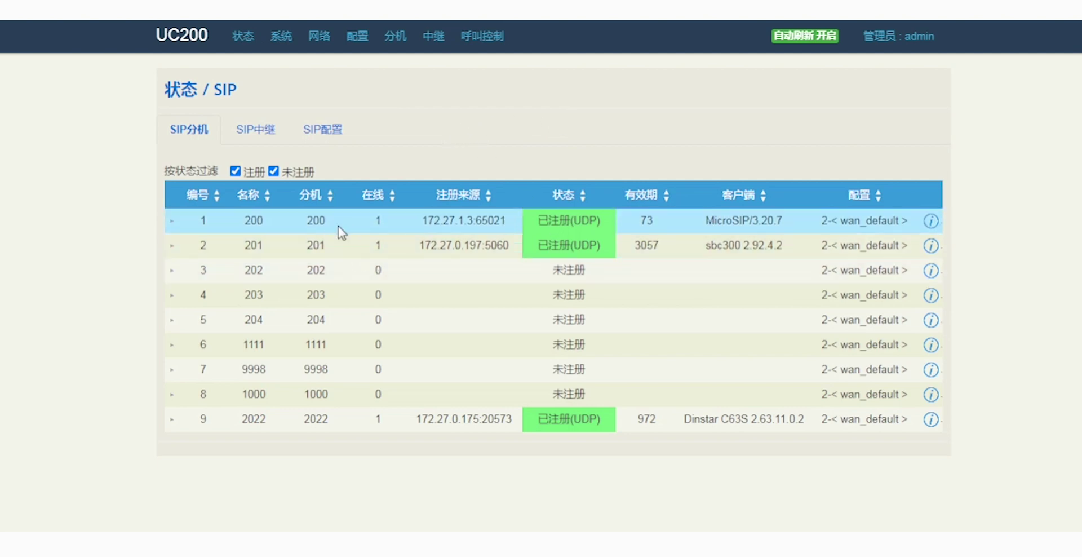
pyautogui.click(276, 130)
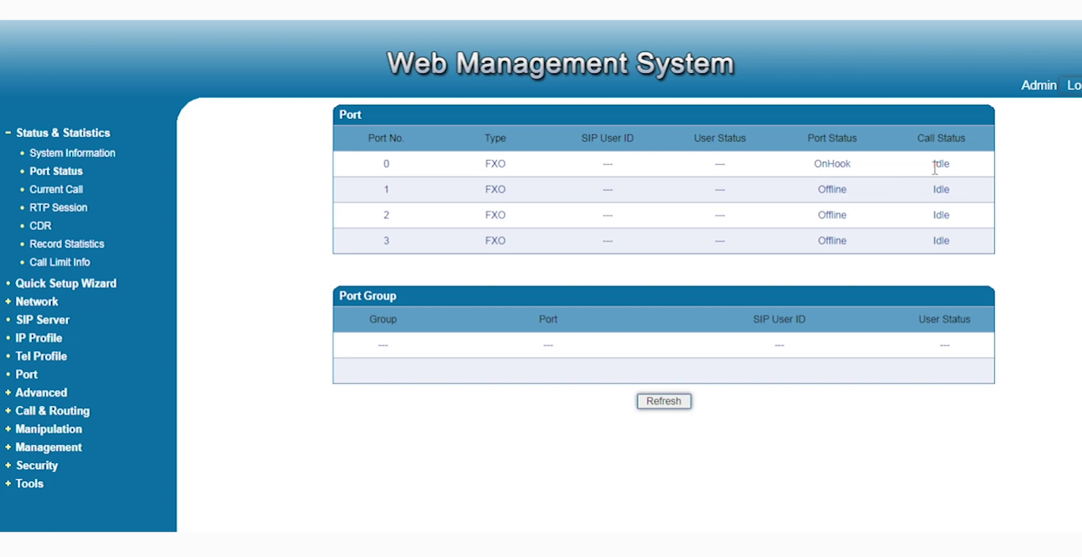
# - Review System Information, Port Status, Current Call and RTP Session, then open the CDR with 29 entries
pyautogui.click(105, 157)
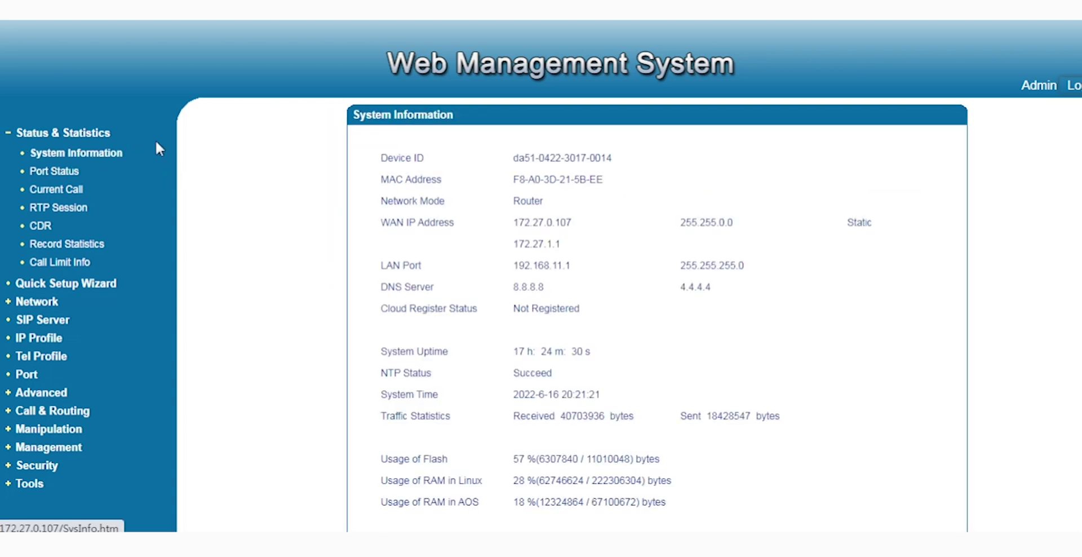
pyautogui.click(73, 175)
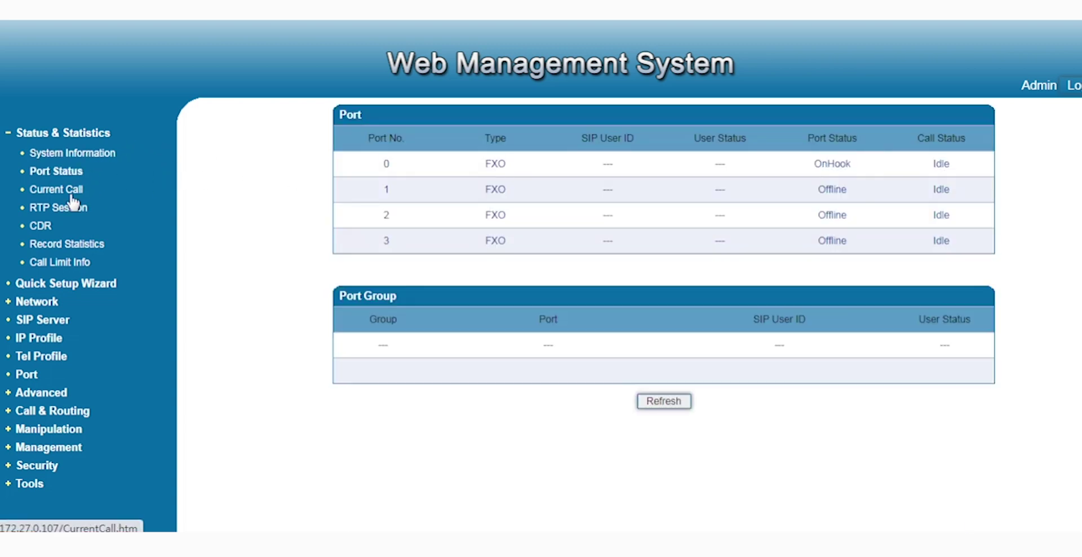
pyautogui.click(70, 192)
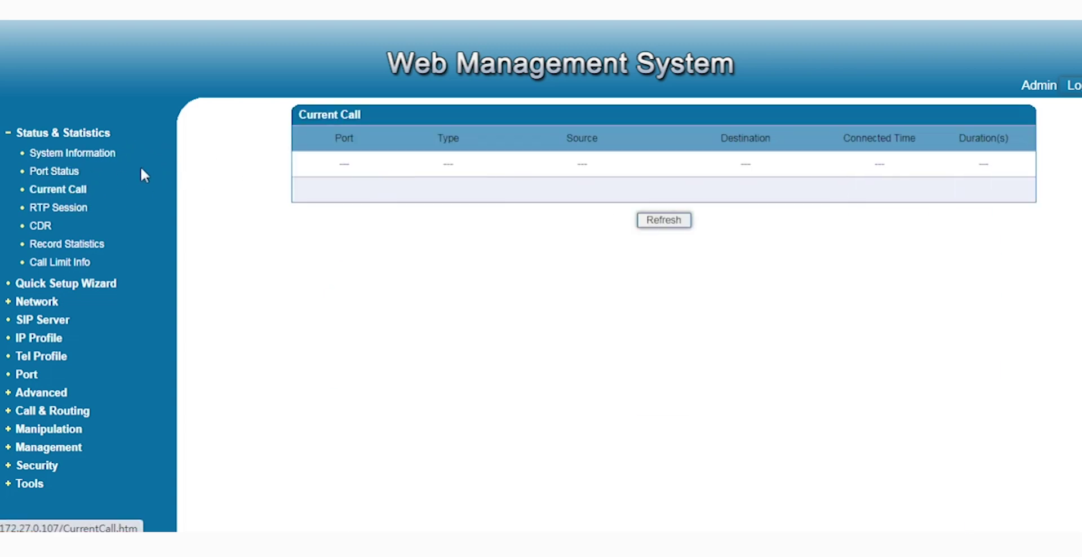
pyautogui.click(80, 211)
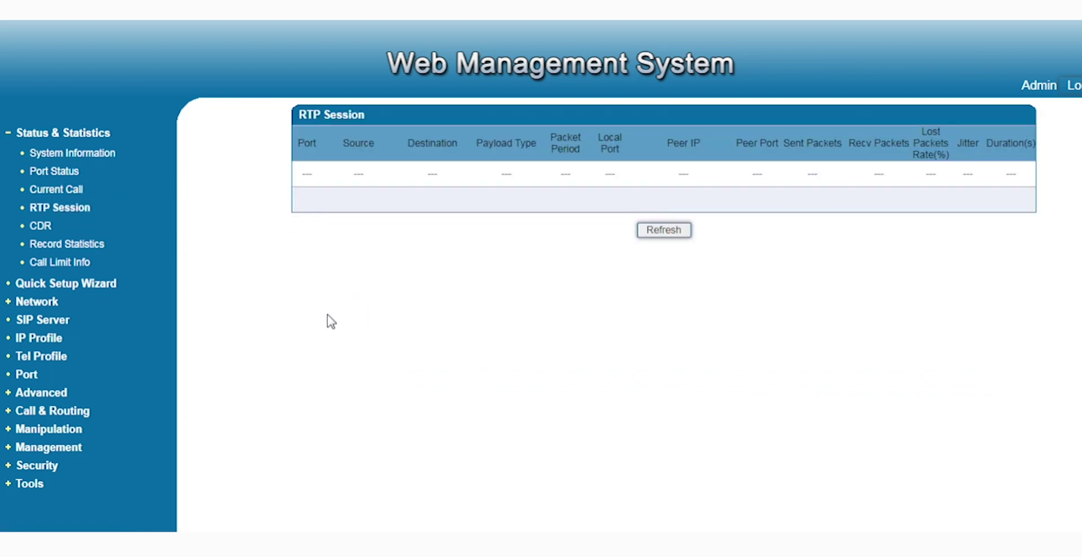
pyautogui.click(40, 226)
pyautogui.scroll(-1, 230, 289)
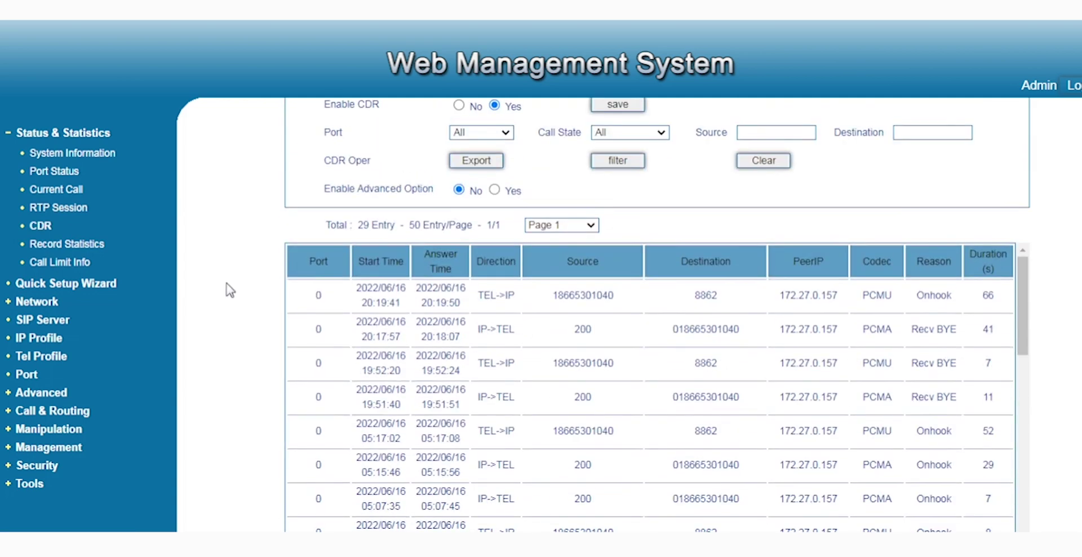
pyautogui.scroll(-2, 235, 292)
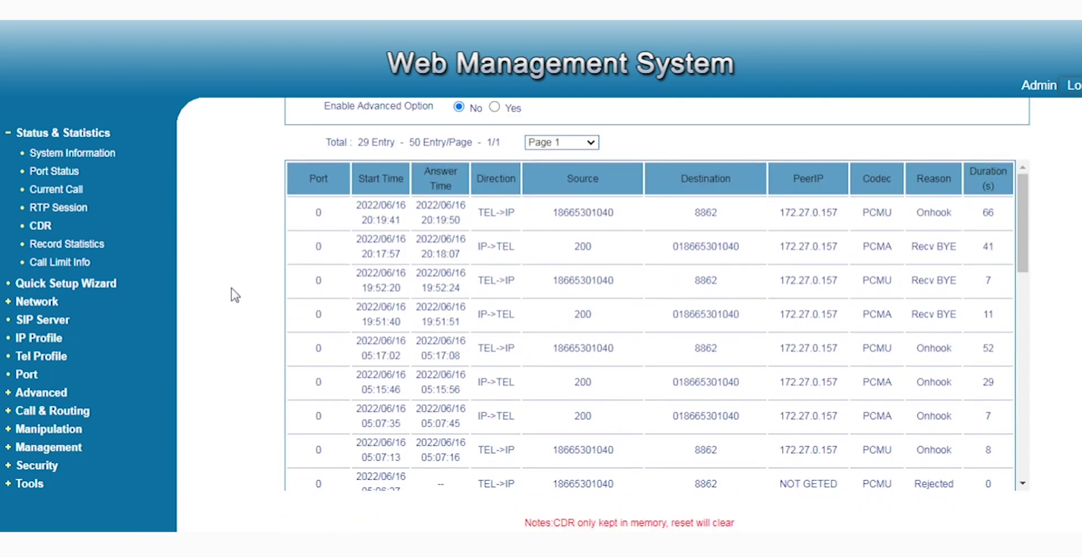
pyautogui.scroll(3, 248, 297)
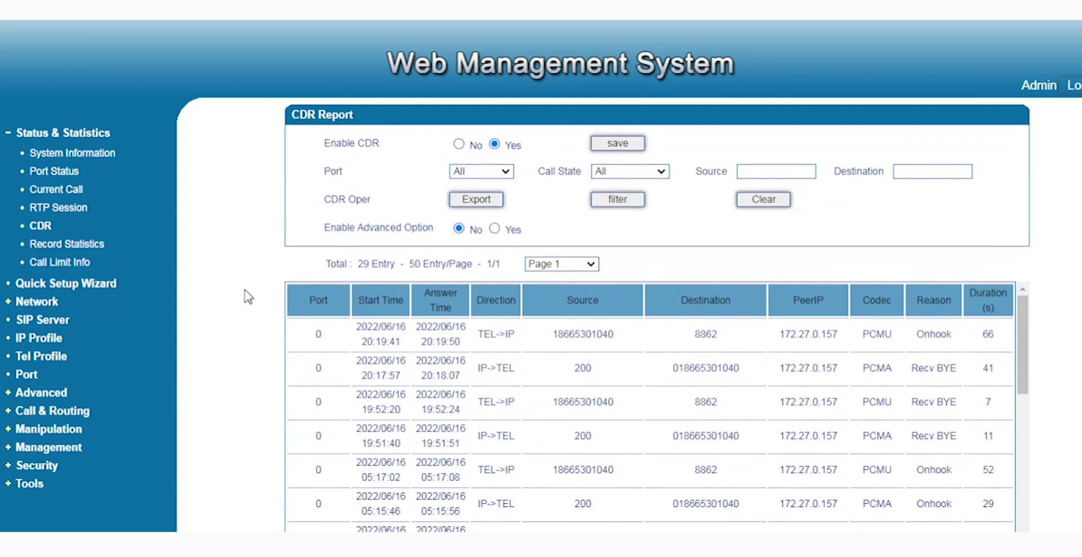
pyautogui.scroll(-2, 248, 294)
pyautogui.scroll(1, 271, 287)
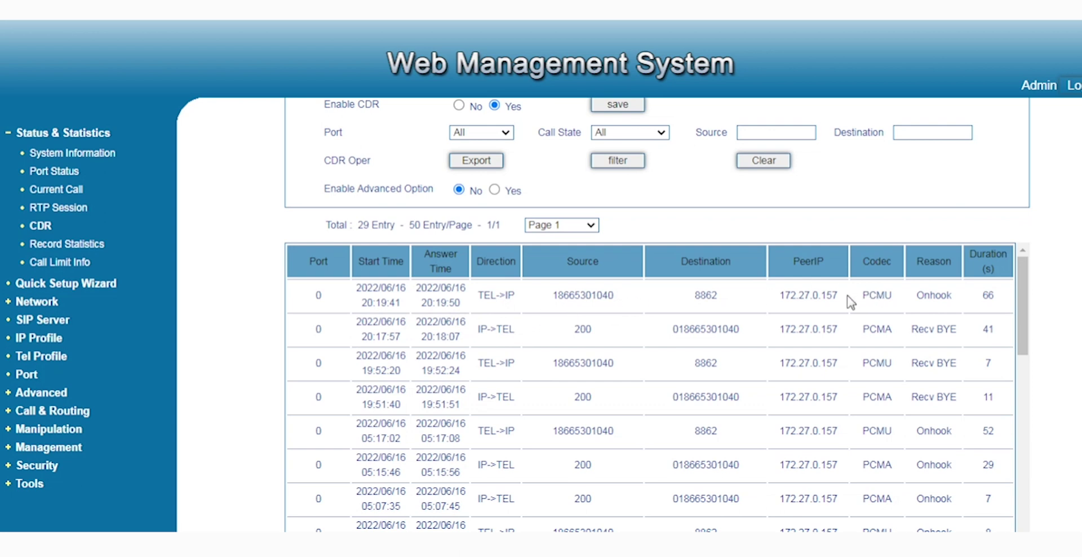
pyautogui.scroll(-3, 850, 302)
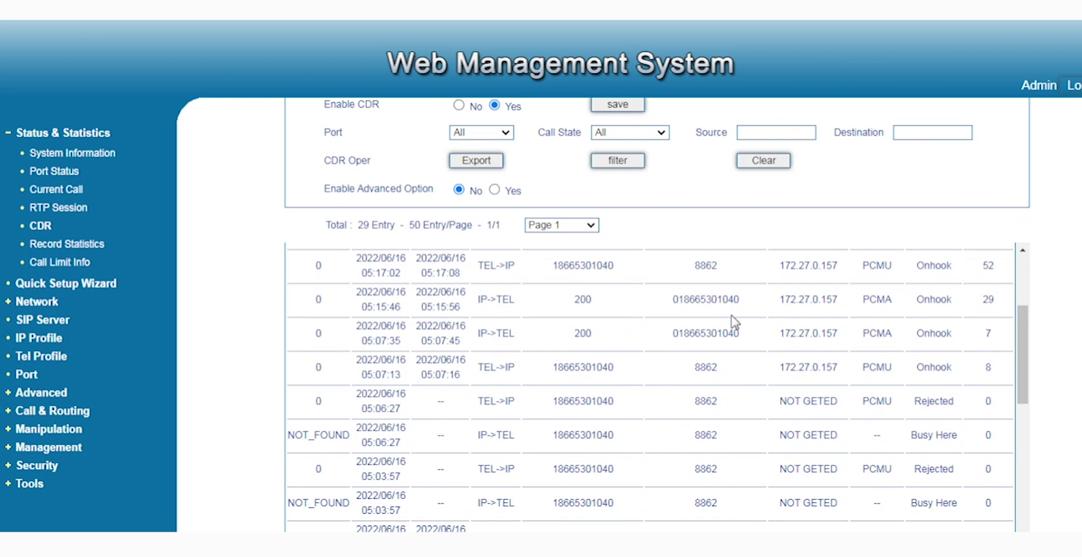
pyautogui.scroll(4, 733, 321)
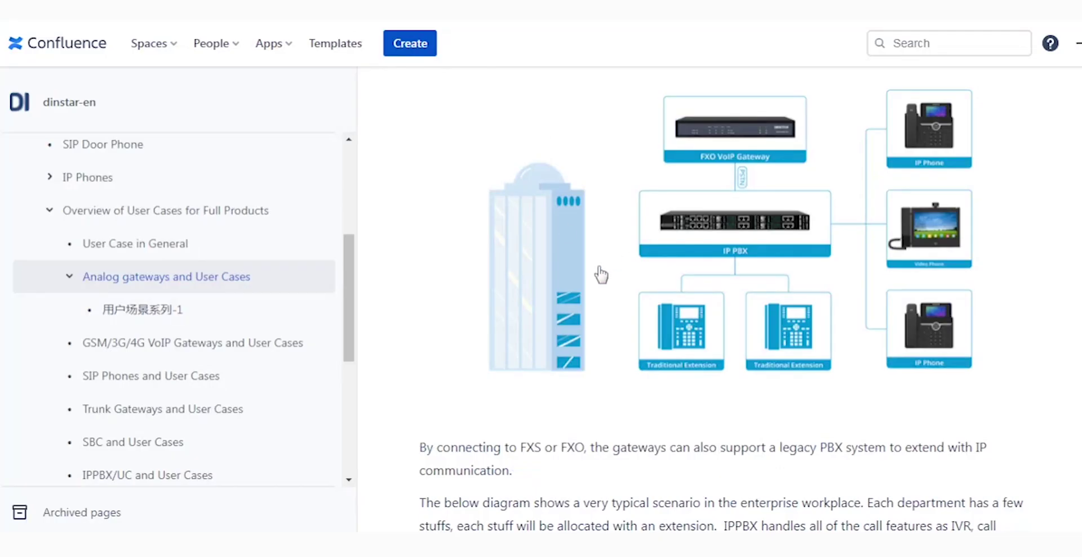
pyautogui.scroll(7, 532, 279)
pyautogui.scroll(5, 532, 279)
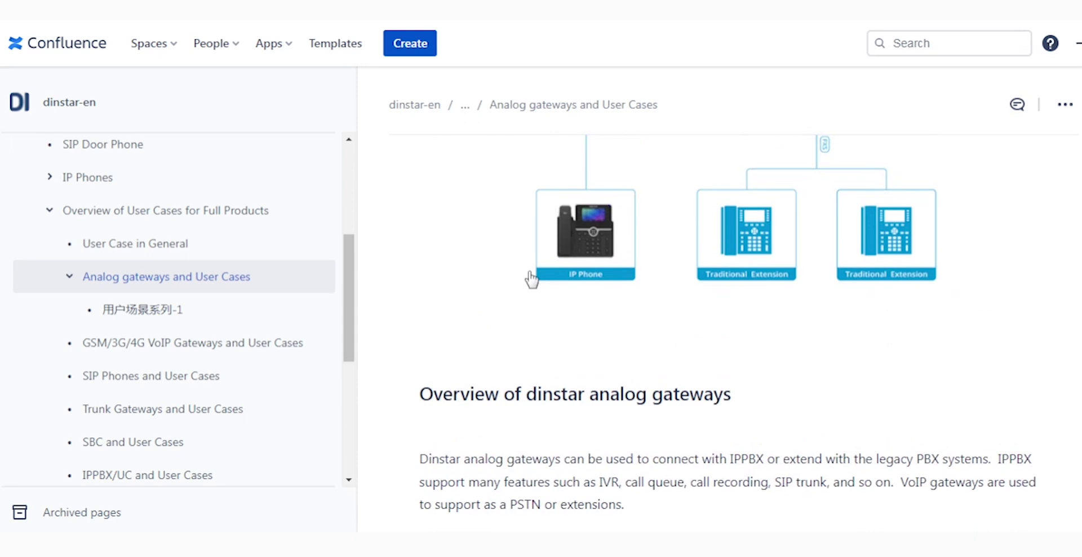
pyautogui.scroll(4, 532, 278)
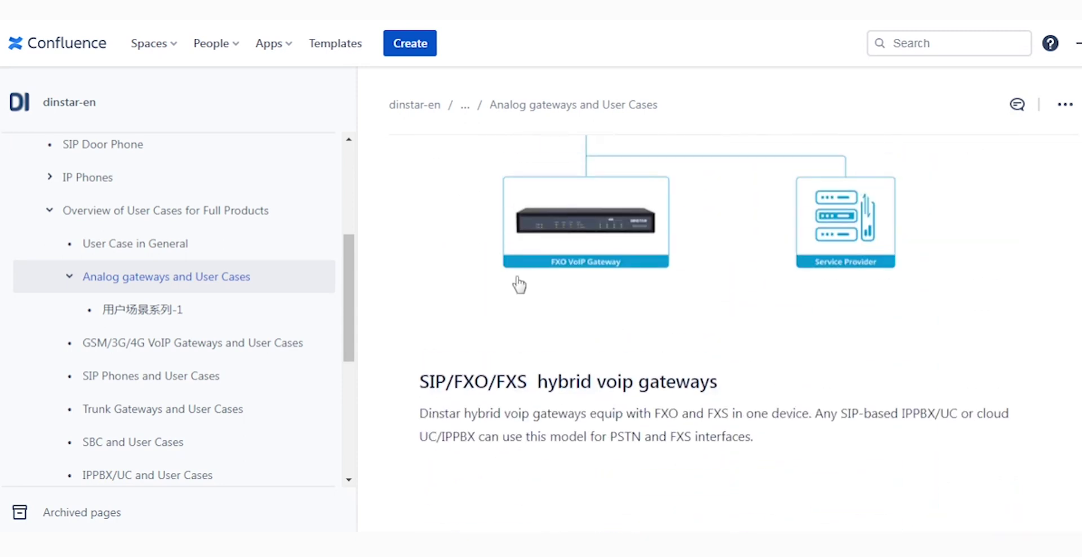
pyautogui.scroll(-5, 512, 286)
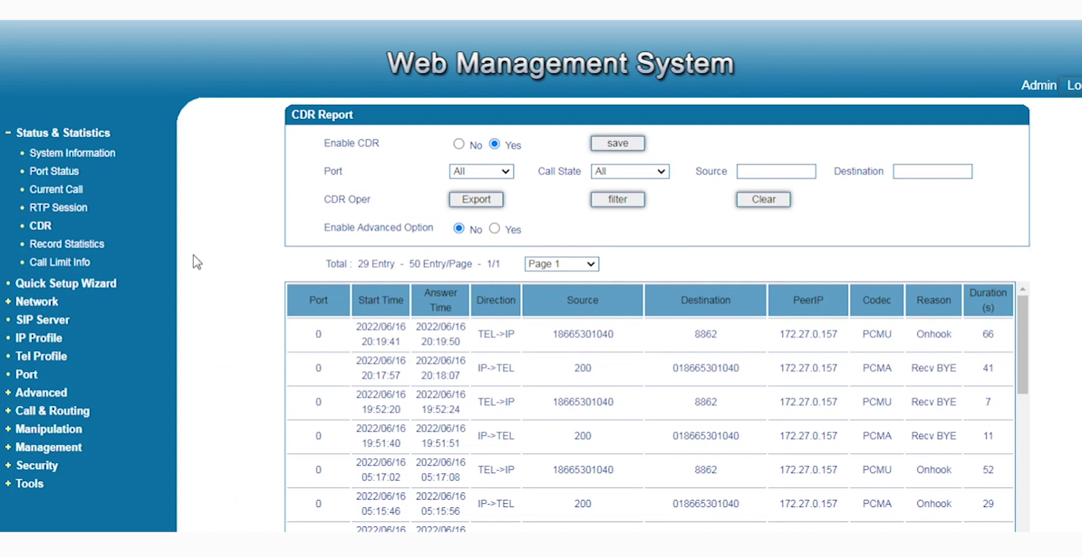
# - Expand the Call & Routing sidebar section to list its routing pages
pyautogui.click(66, 410)
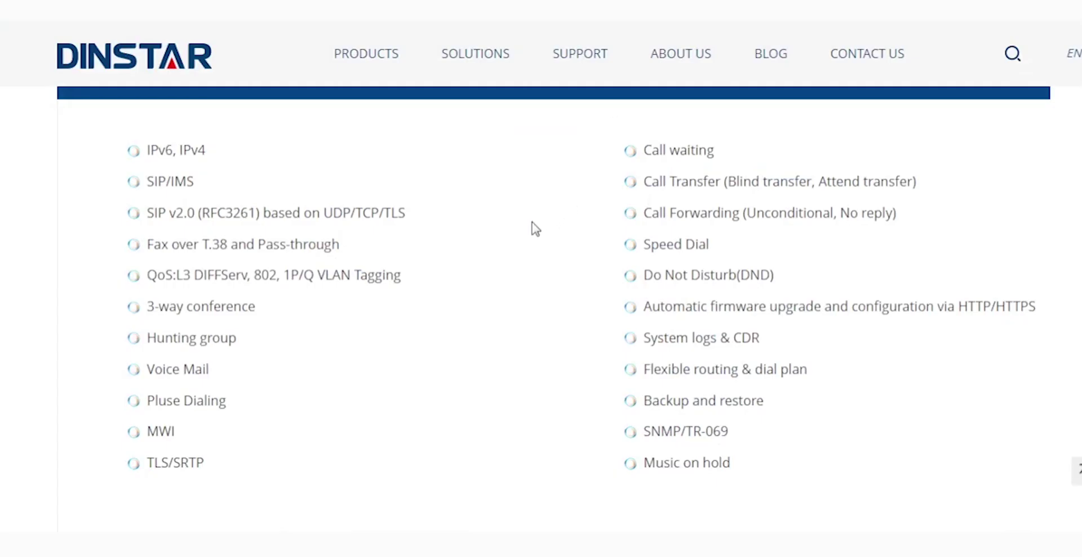
pyautogui.scroll(10, 535, 229)
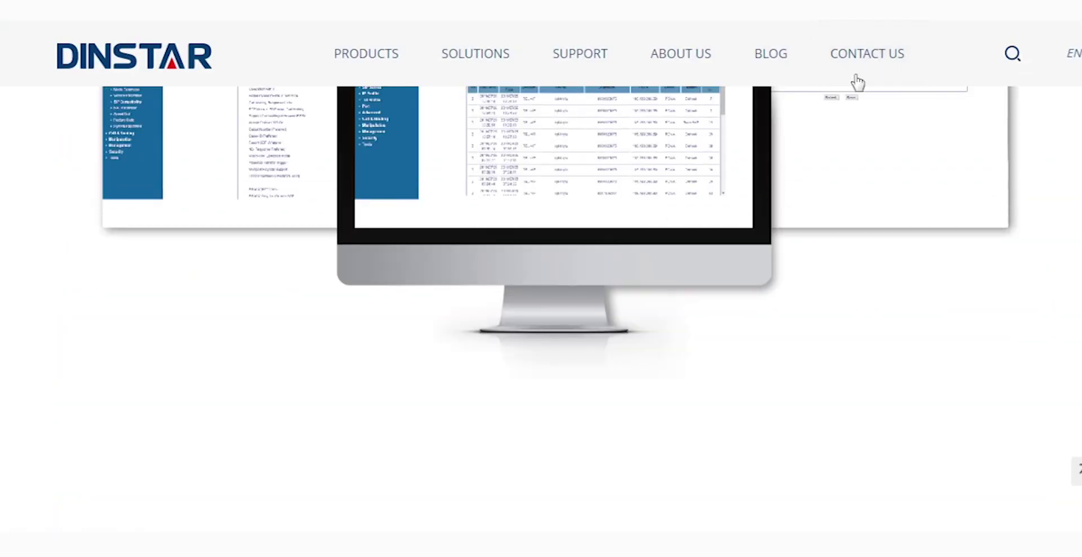
# - Open the Dinstar Contact us page and browse the company details and enquiry form
pyautogui.click(875, 67)
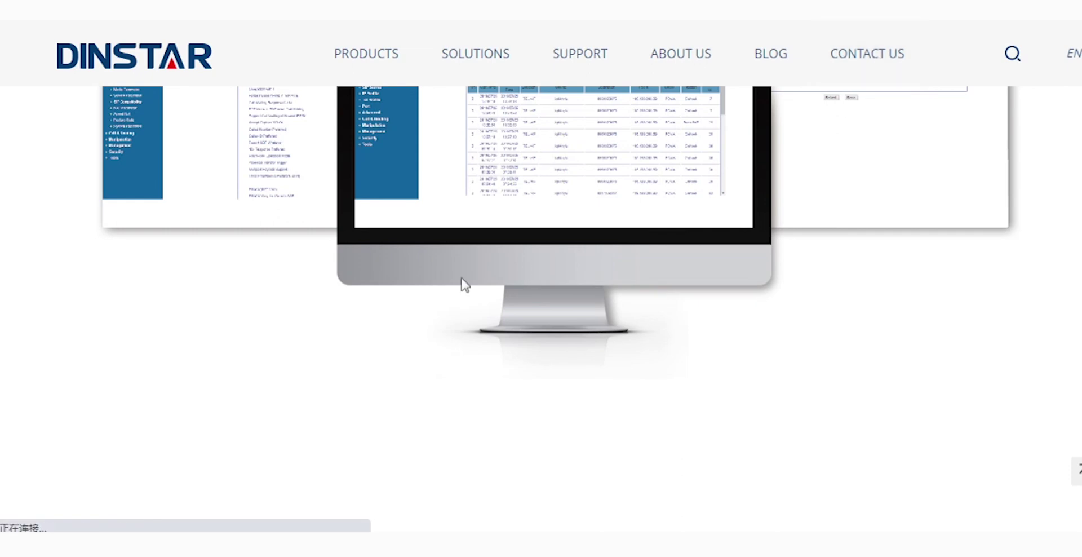
pyautogui.scroll(-8, 456, 276)
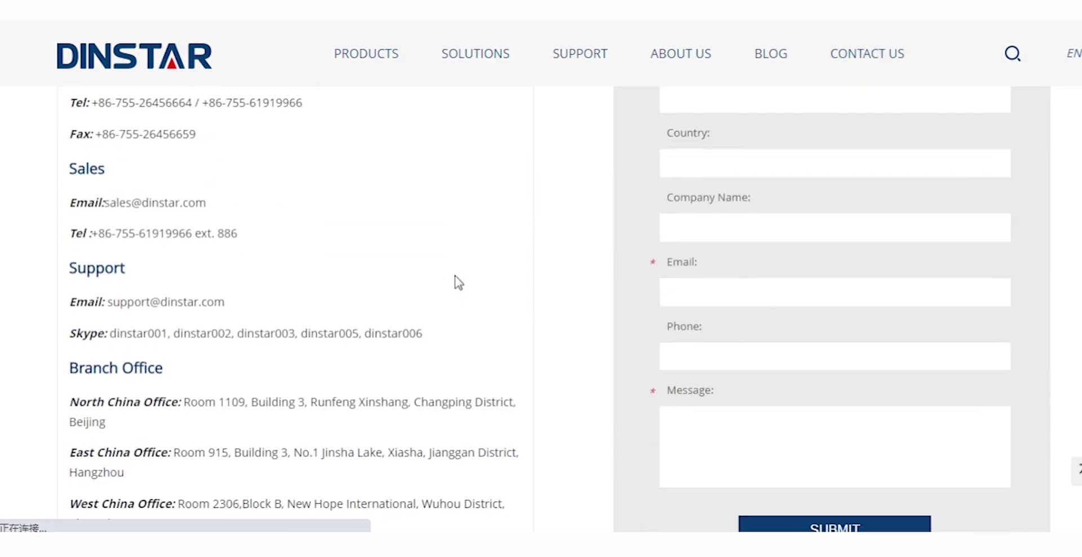
pyautogui.scroll(3, 455, 275)
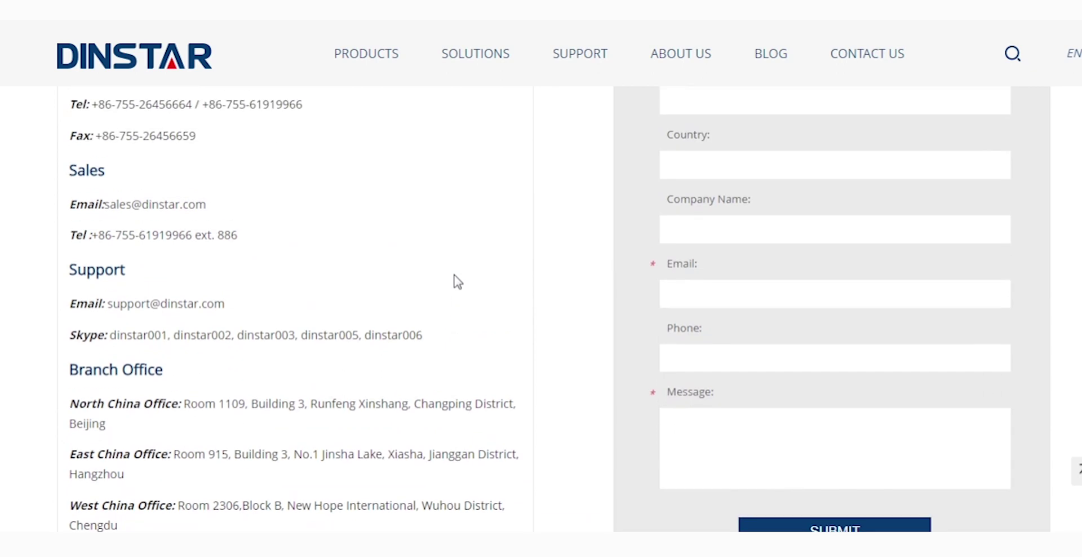
pyautogui.scroll(-2, 457, 278)
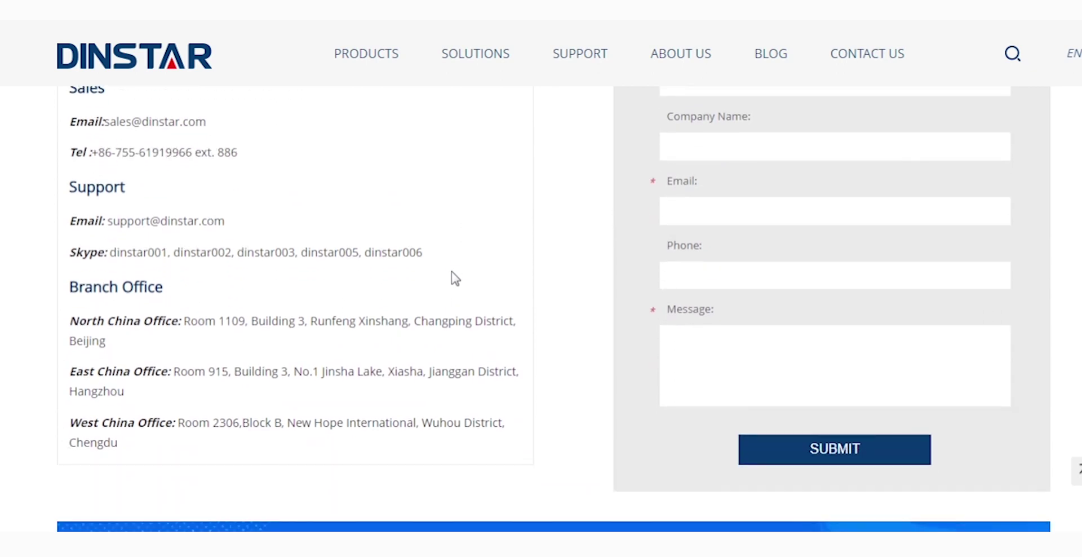
pyautogui.scroll(2, 456, 279)
pyautogui.scroll(3, 456, 278)
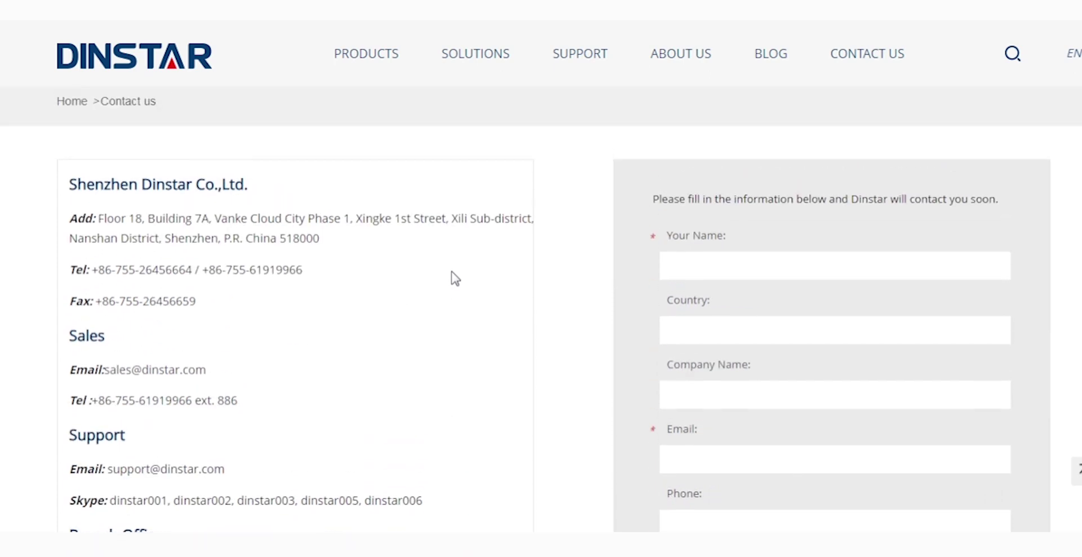